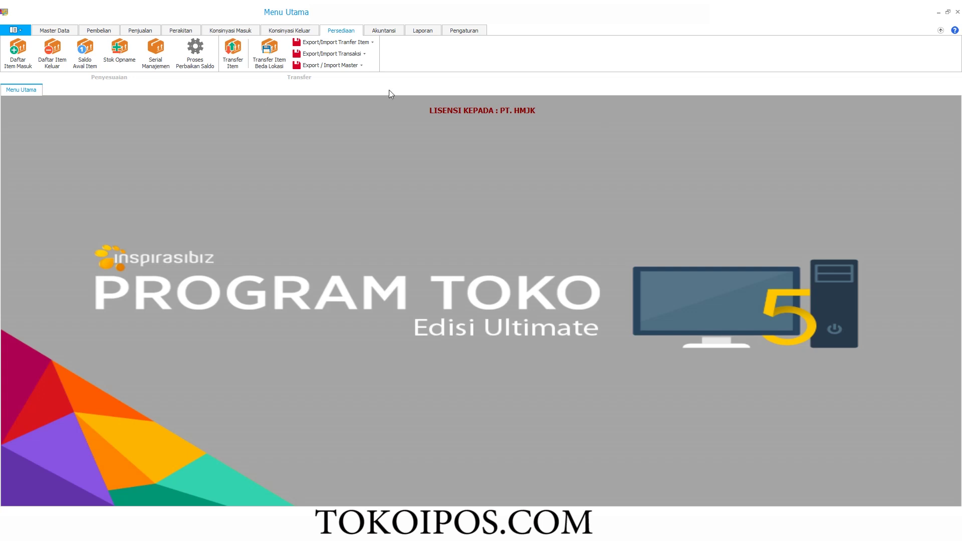
Check the stock quantities of Air Minum Gelas and Pepaya in the item list, and close the list
click(85, 86)
click(54, 30)
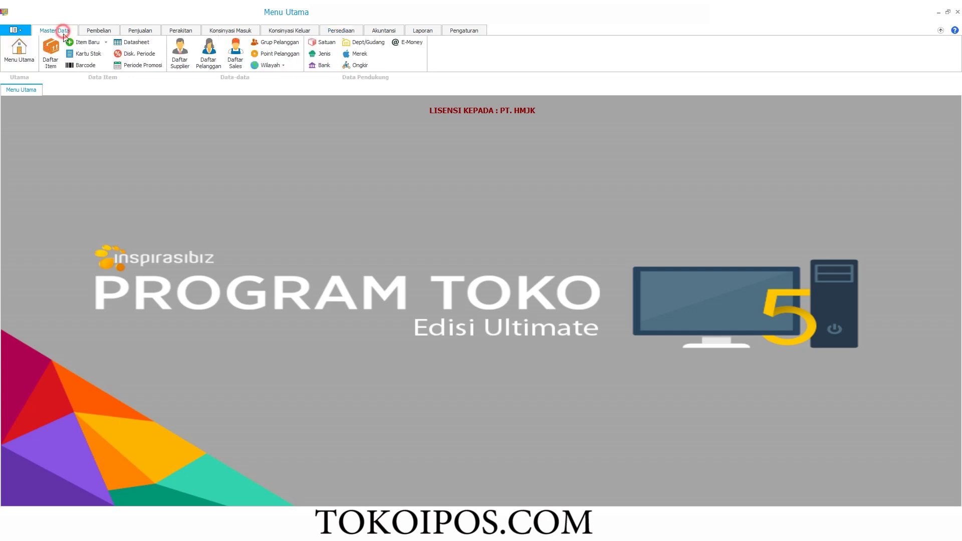
click(52, 59)
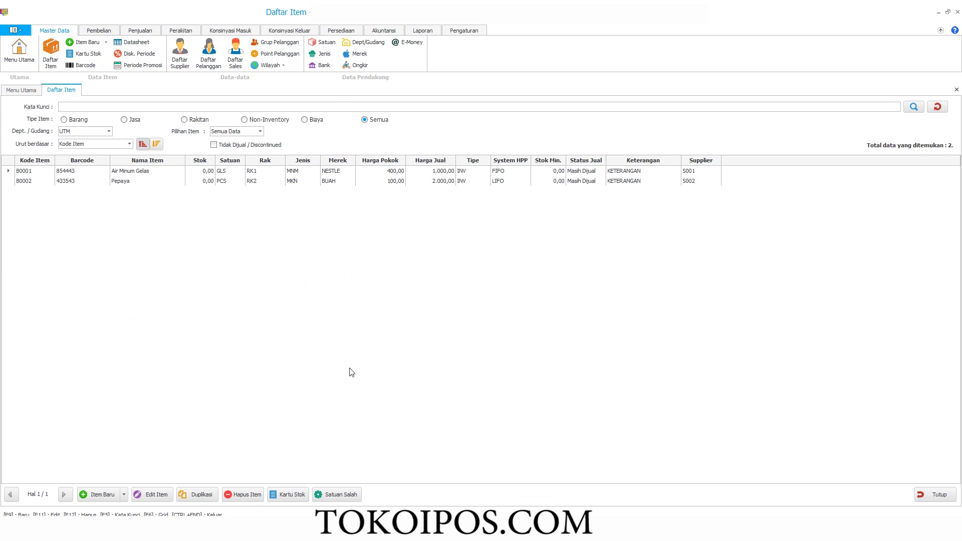
click(206, 173)
click(206, 182)
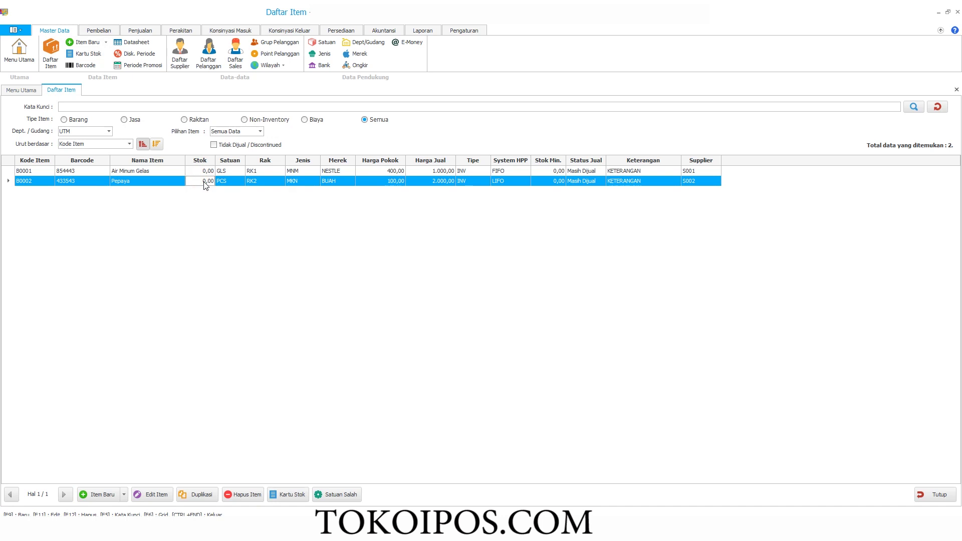
click(956, 90)
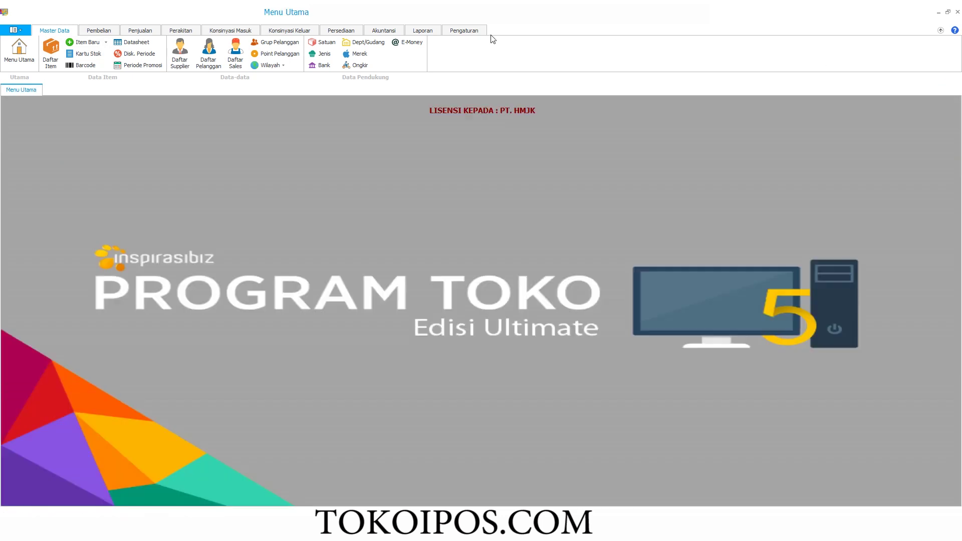
Open the item opening balance form (Saldo Awal Item) and add item B0001 Air Minum Gelas with quantity 20 in warehouse UTM
click(357, 28)
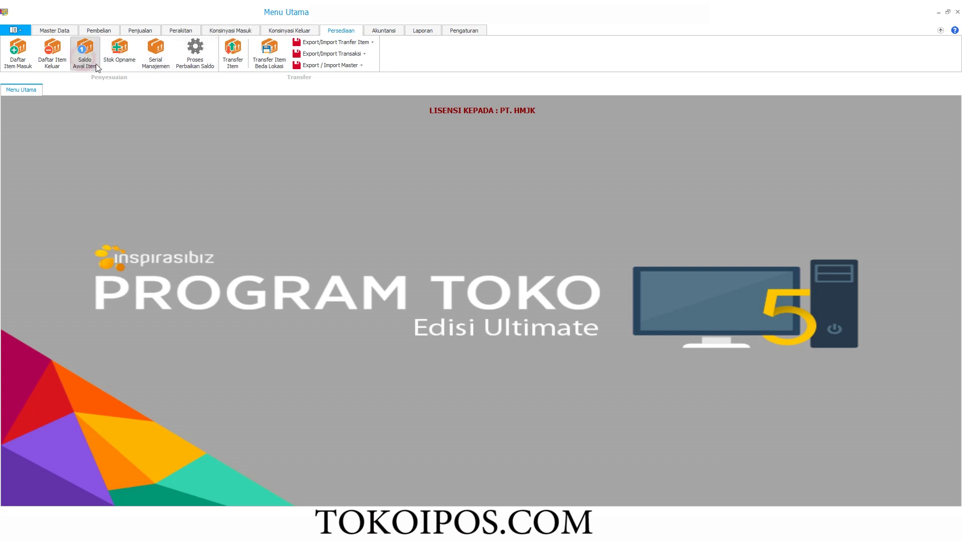
click(84, 55)
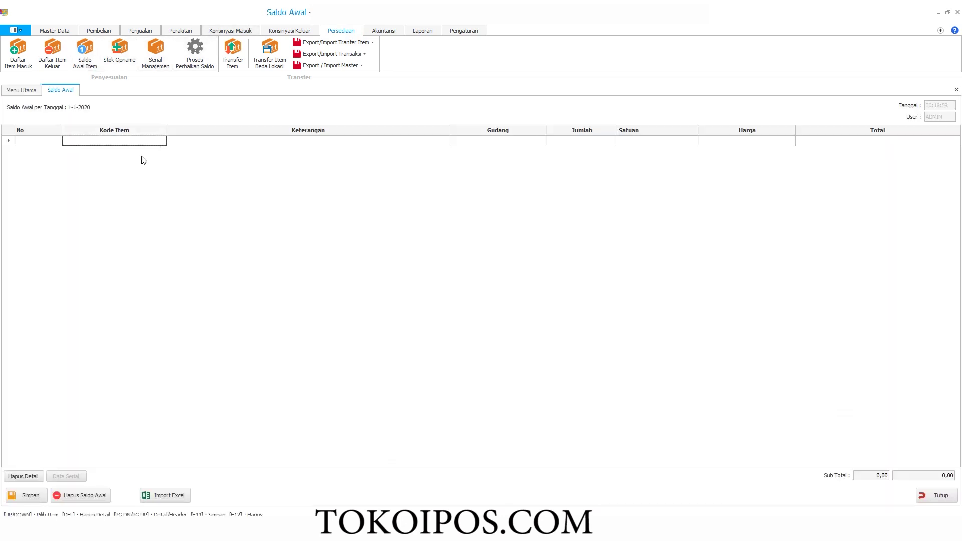
text(a)
key(Return)
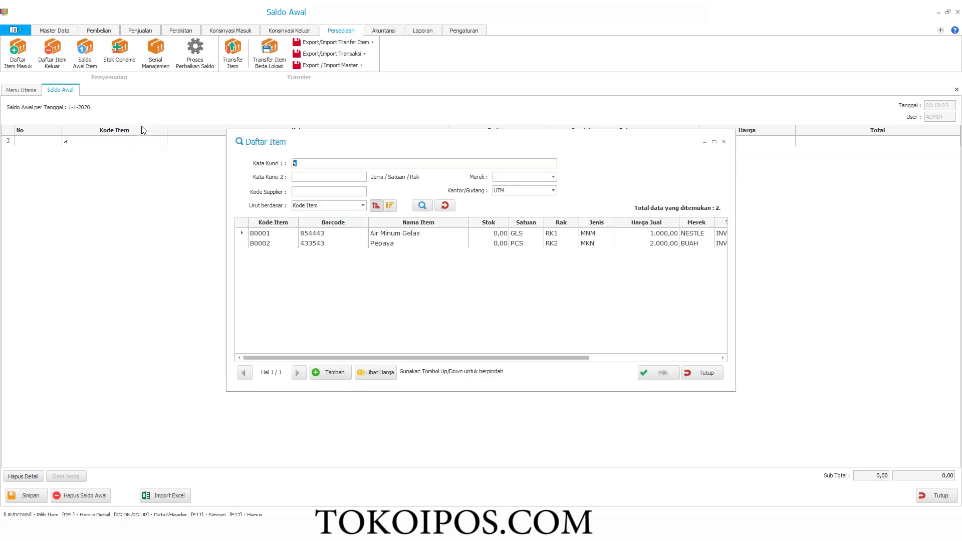
key(Down)
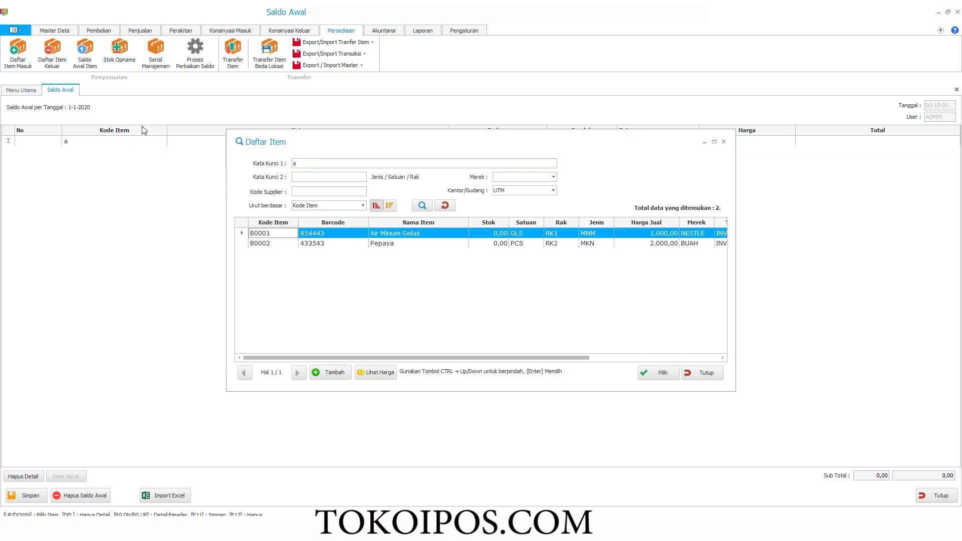
key(Return)
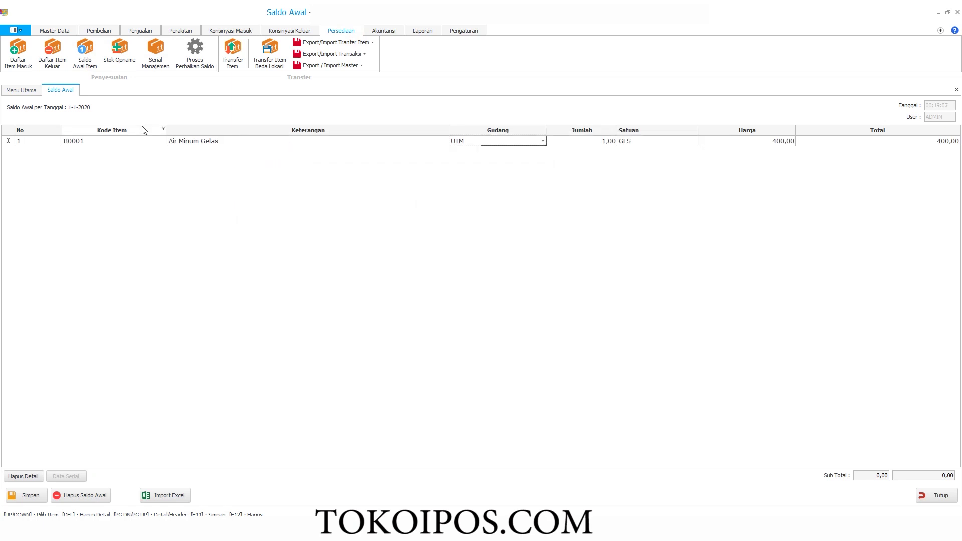
key(Return)
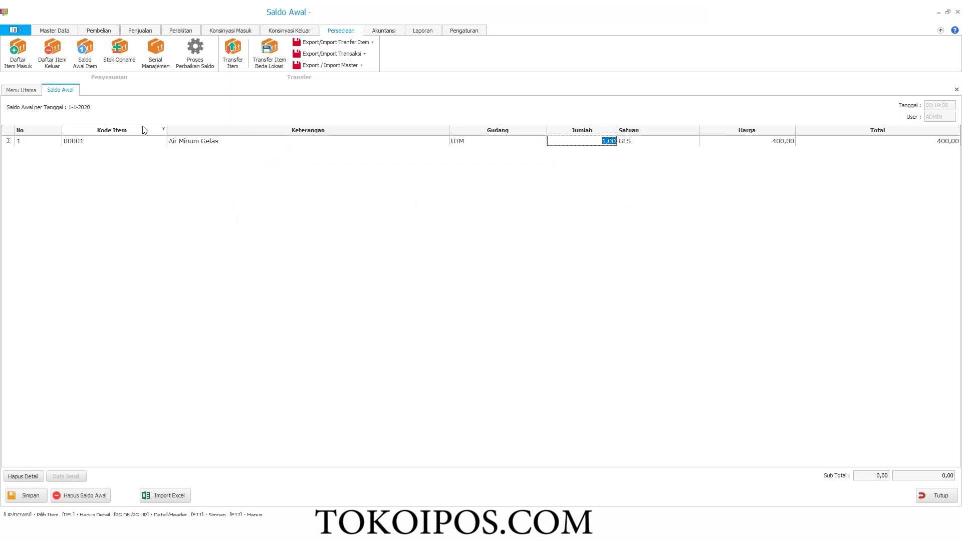
text(20)
key(Return)
key(Return)
key(Return)
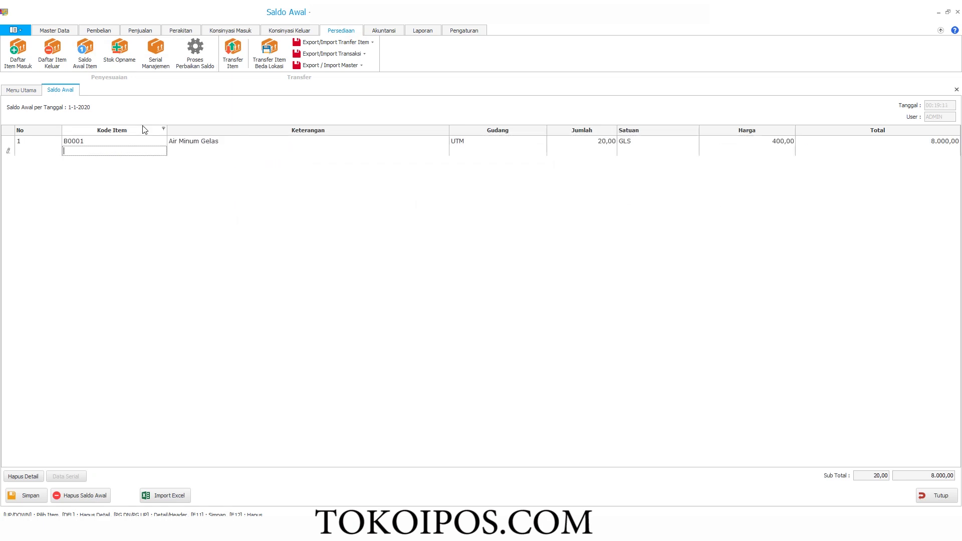
Add item B0002 Pepaya to the opening balance with quantity 50, keeping the price of 100
text(a)
key(ctrl+Down)
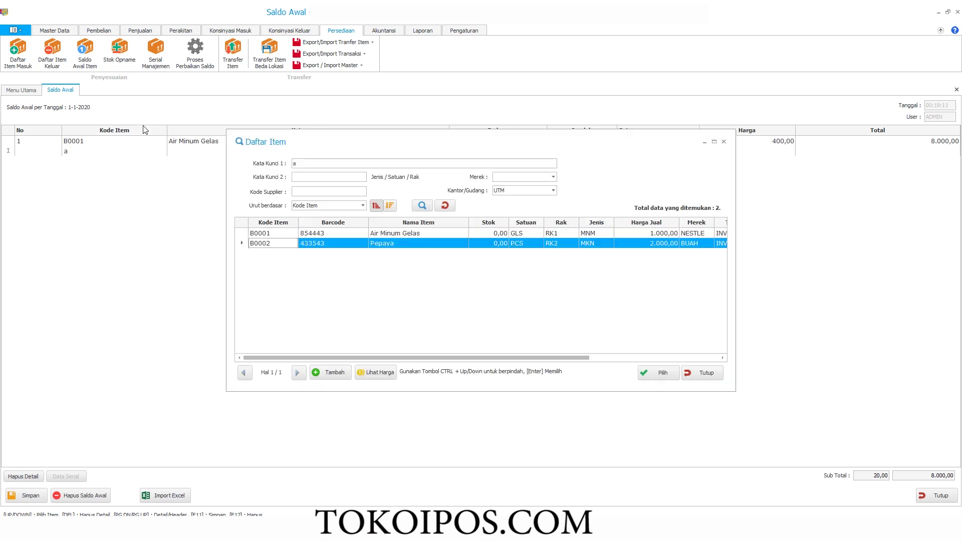
key(Return)
key(Return)
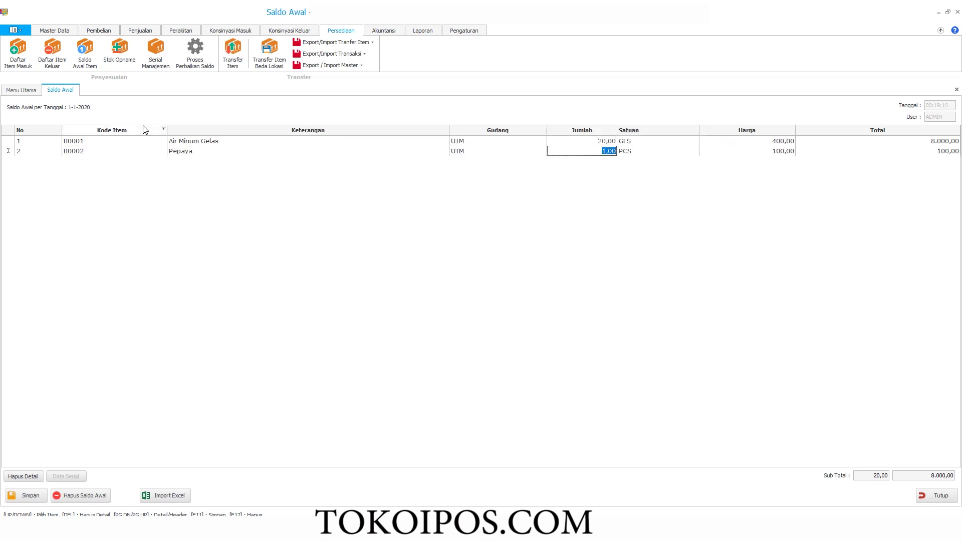
text(50)
key(Return)
key(Return)
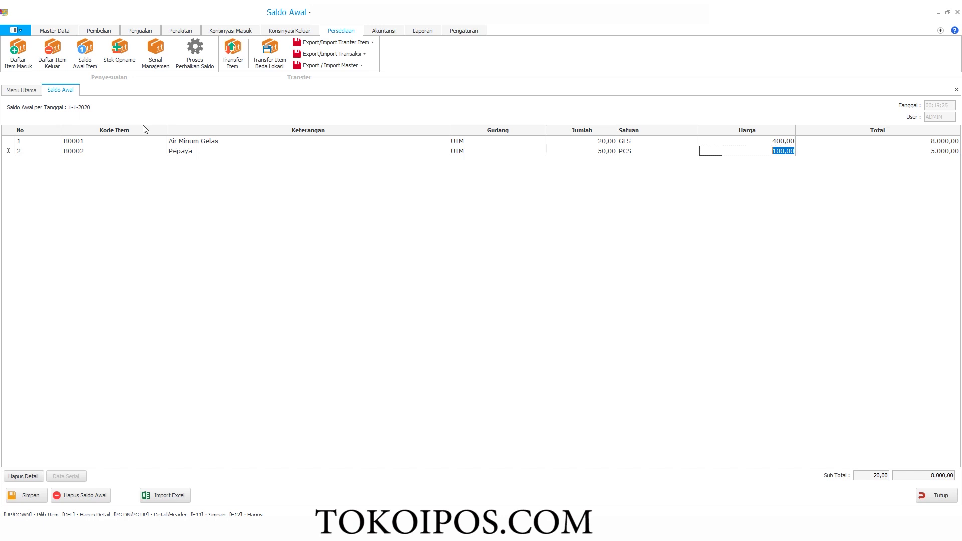
key(Return)
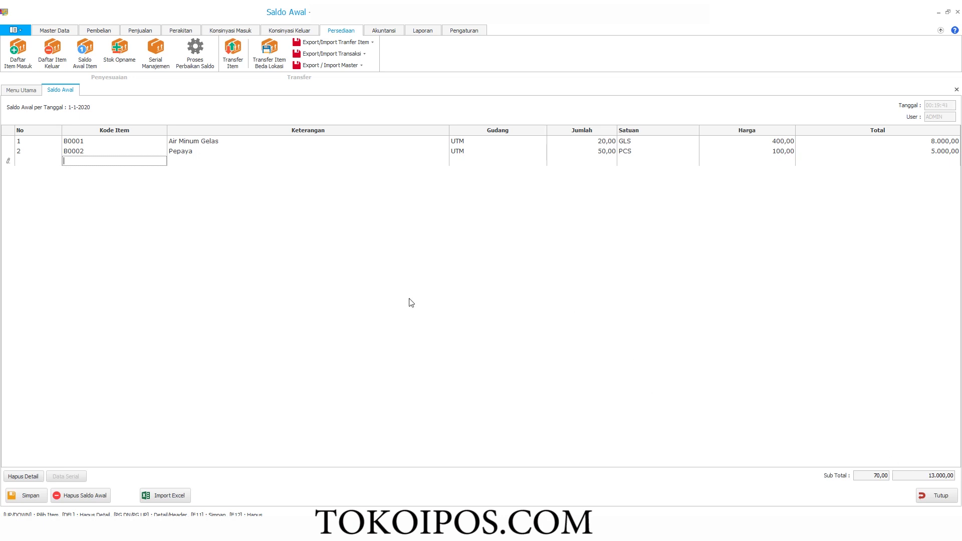
Save the opening balance and close its form
click(31, 497)
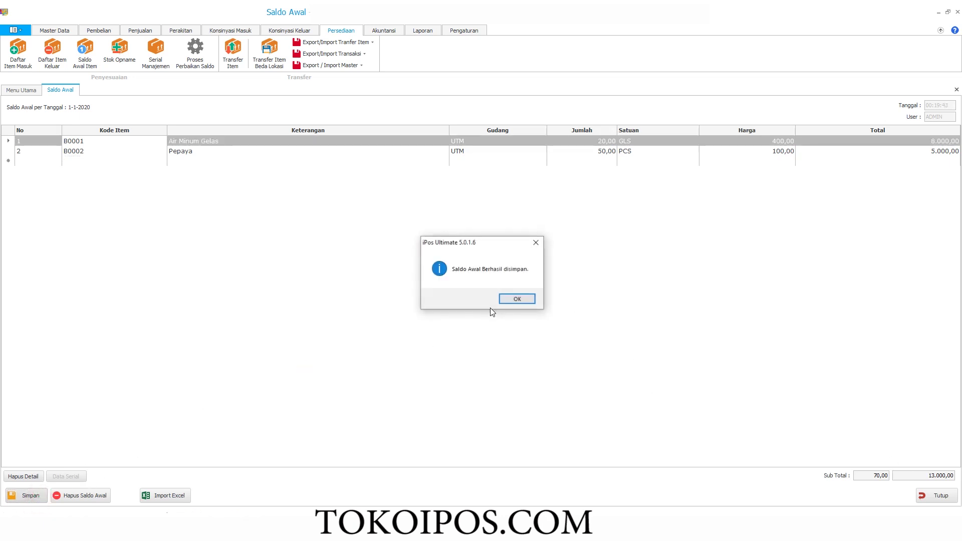
click(509, 298)
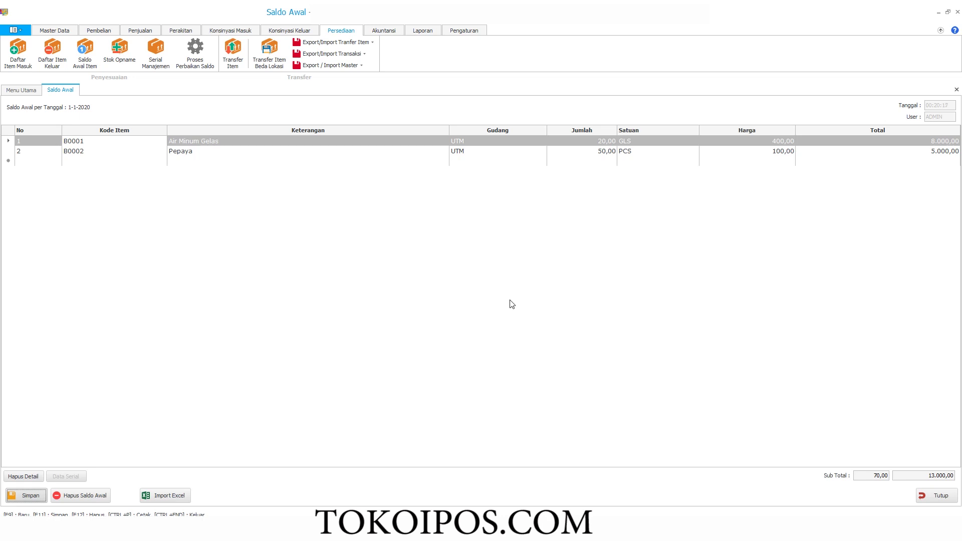
click(928, 496)
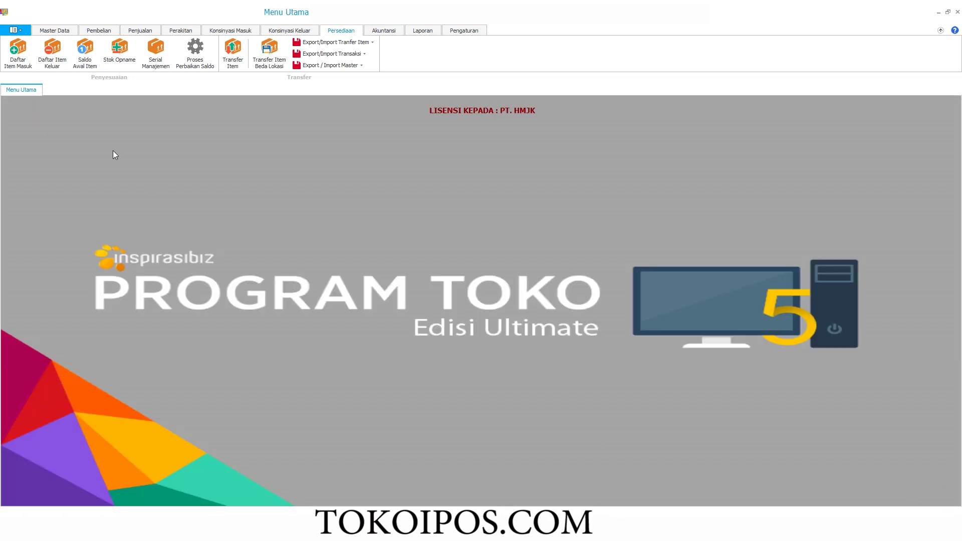
Start a new purchase transaction from the purchase list (Daftar Pembelian)
click(96, 31)
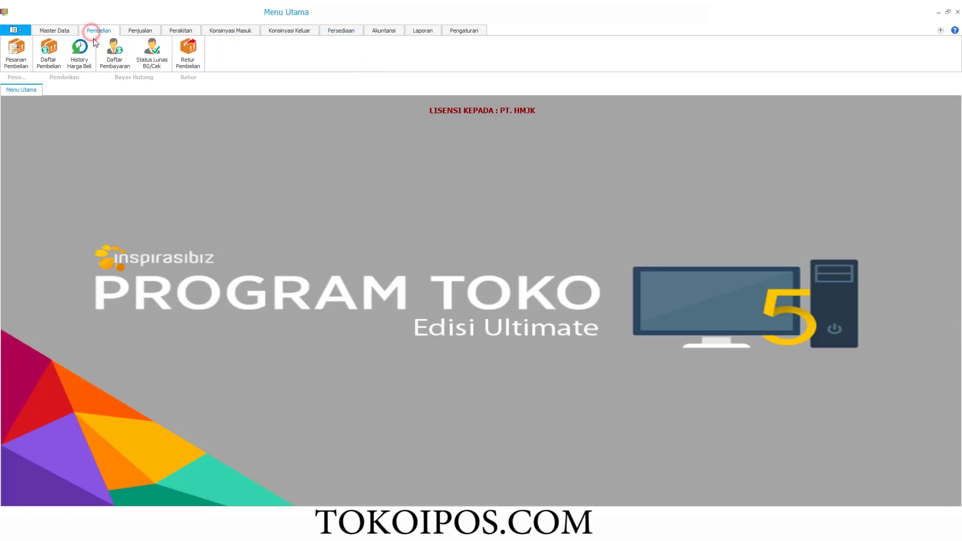
click(51, 61)
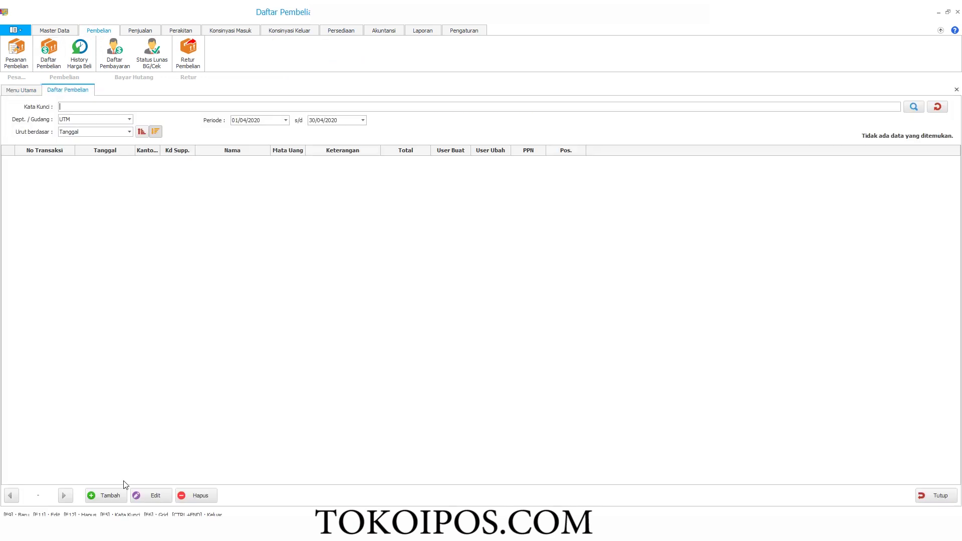
click(114, 495)
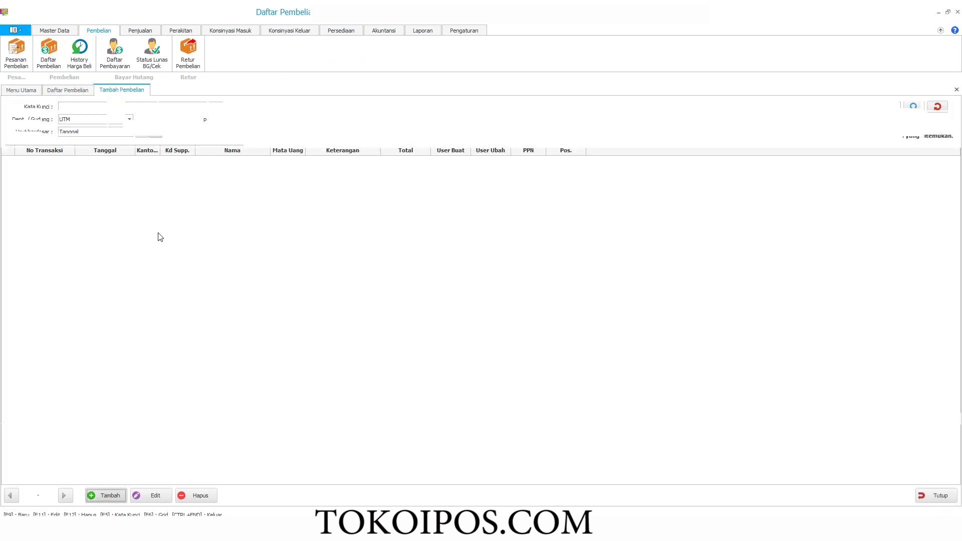
Choose supplier S001 for the new purchase
click(103, 129)
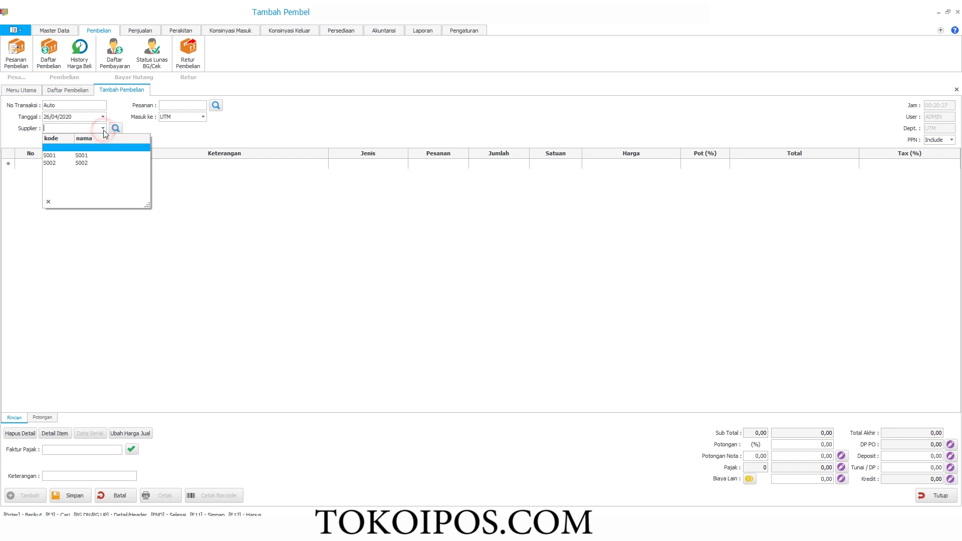
click(98, 156)
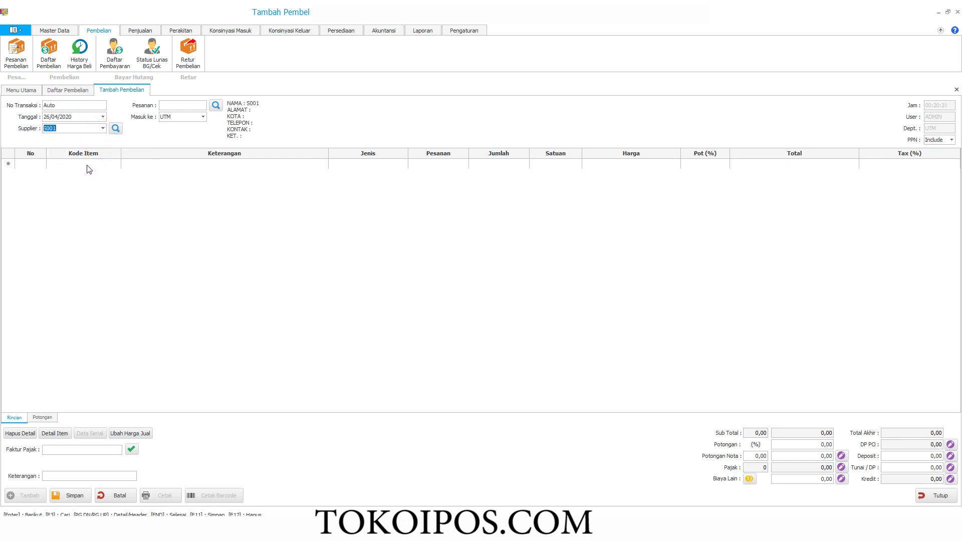
key(Return)
key(Return)
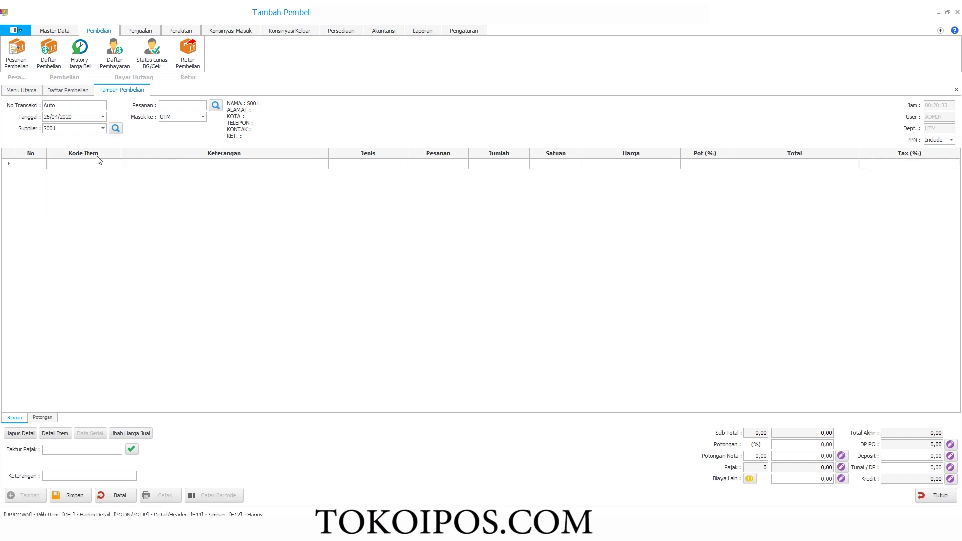
Clear the supplier from the purchase
click(80, 128)
key(BackSpace)
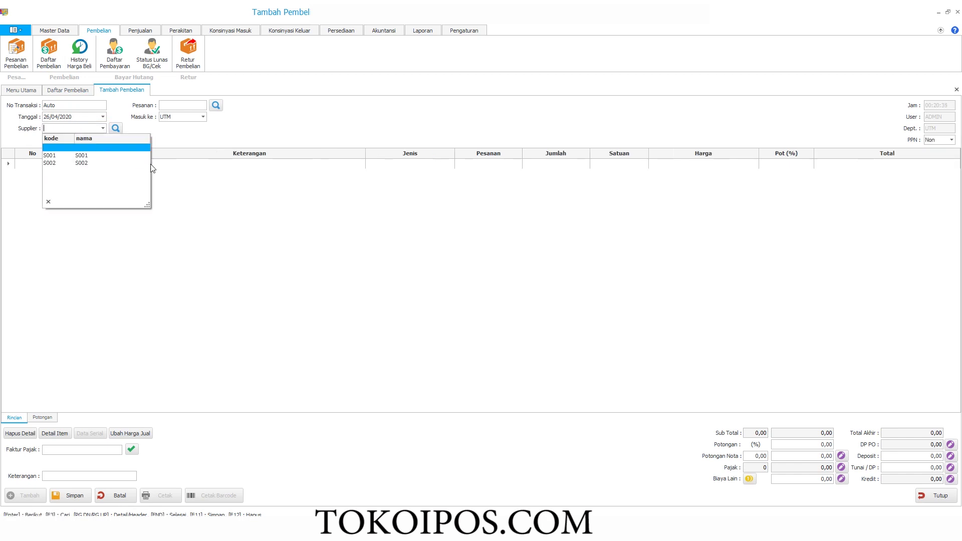
click(100, 149)
Add item B0001 Air Minum Gelas to the purchase with quantity 20
click(92, 162)
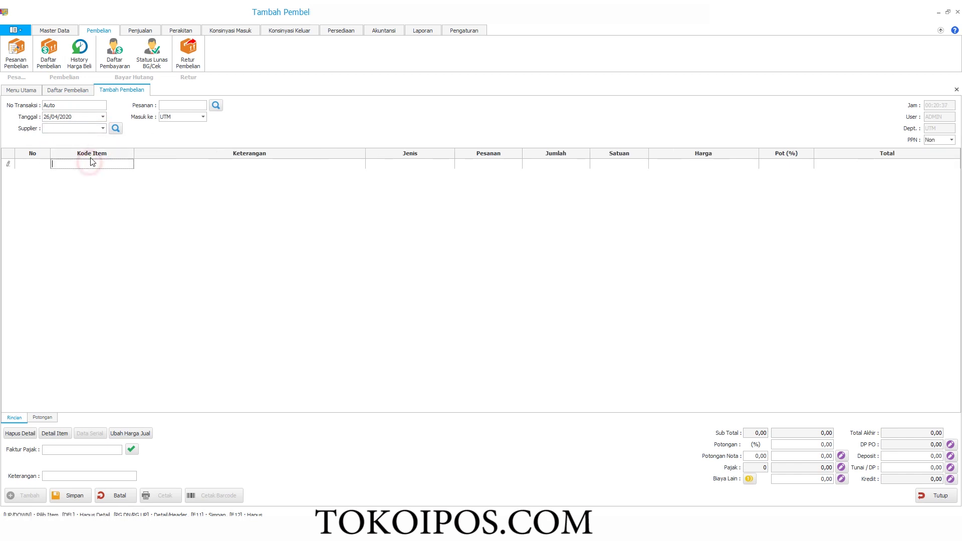
text(a)
key(Return)
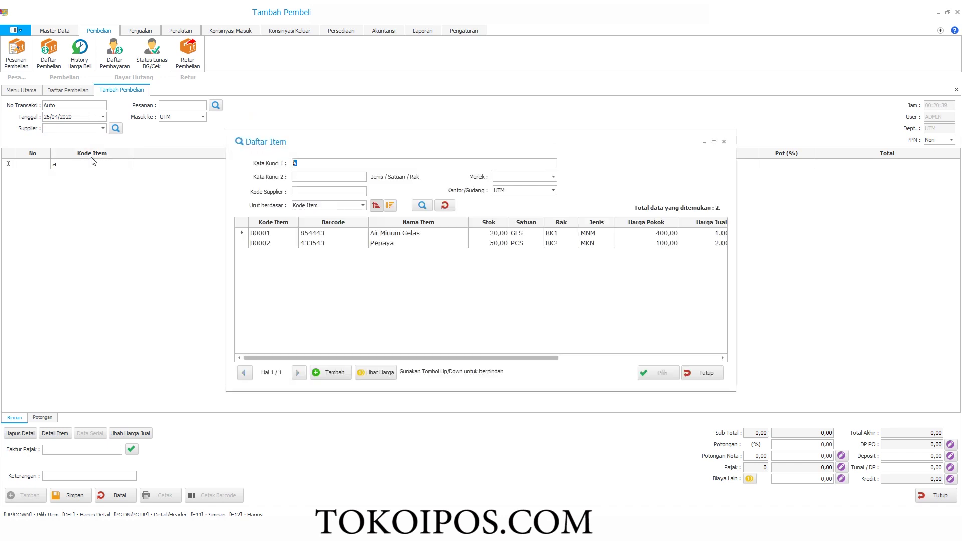
key(Down)
key(Up)
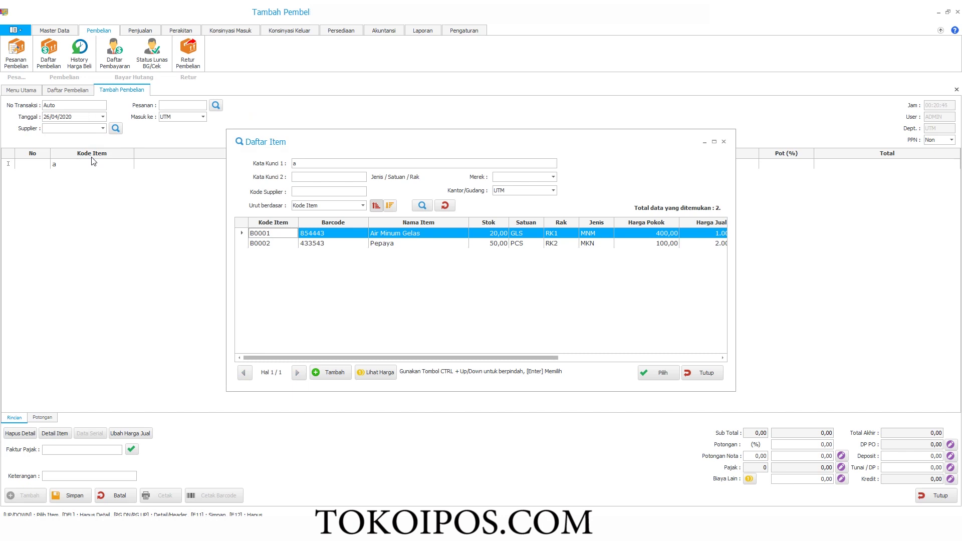
key(Return)
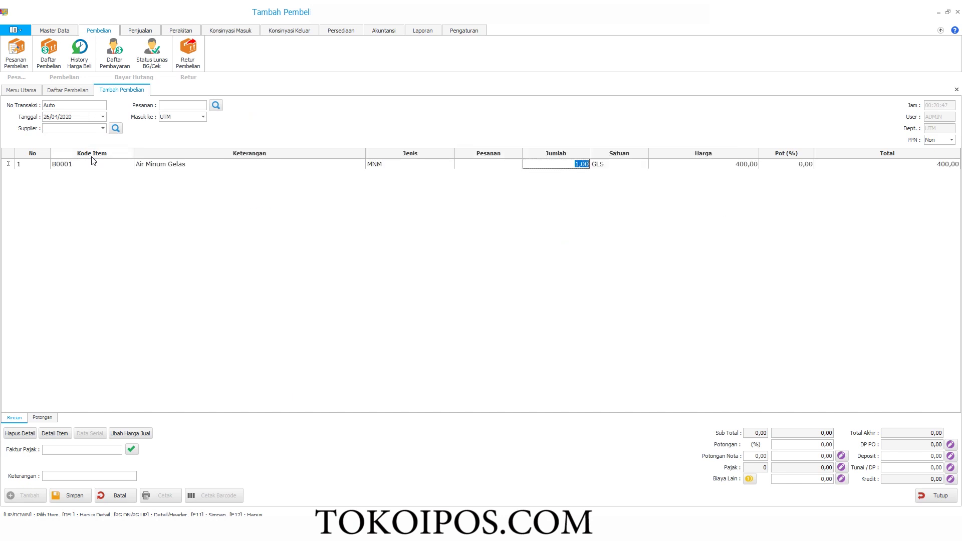
text(20)
key(Return)
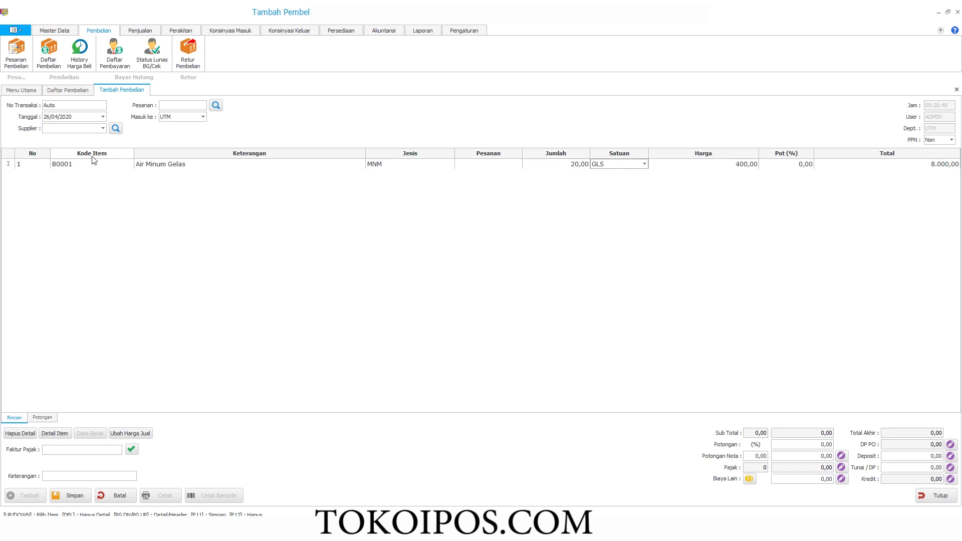
Set the purchase price of Air Minum Gelas to 450 and agree to update its base price in the master data
key(Return)
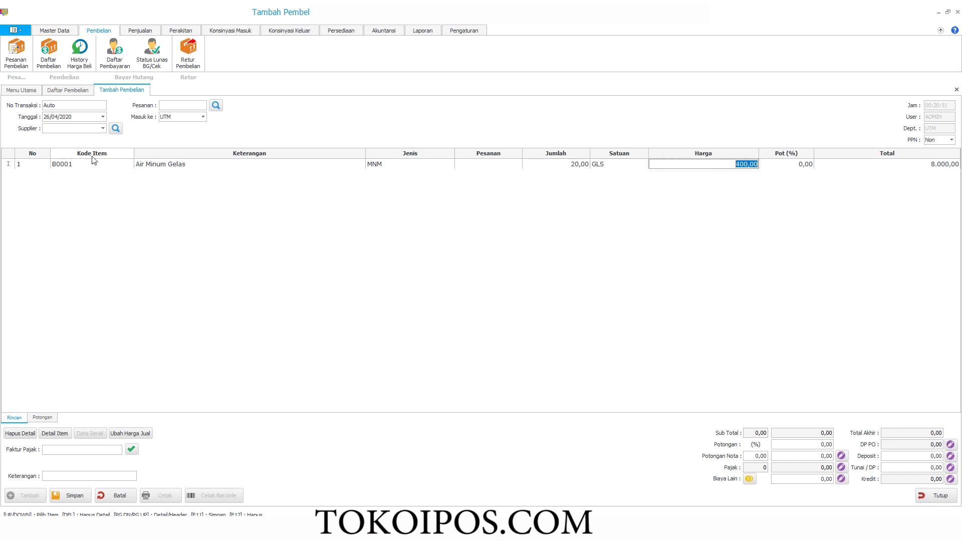
text(450)
key(Return)
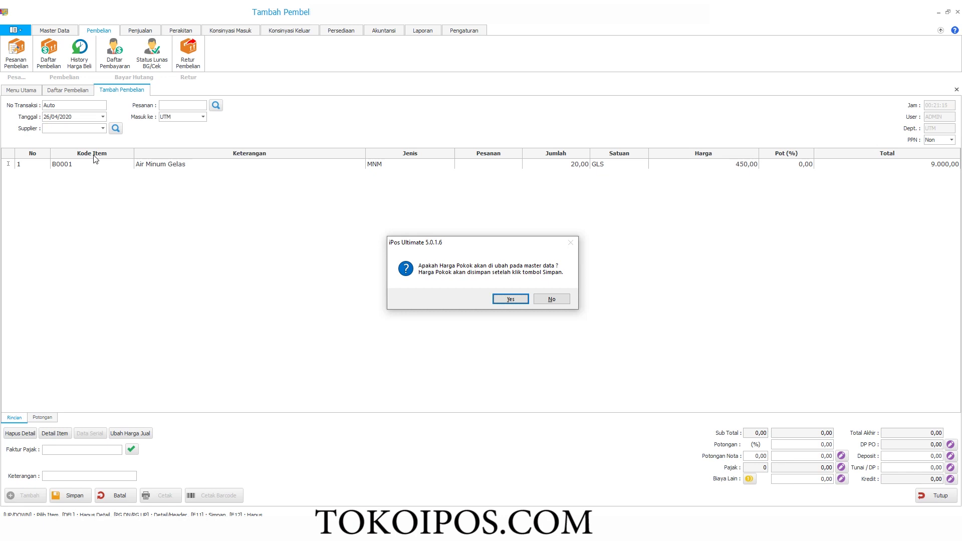
key(Return)
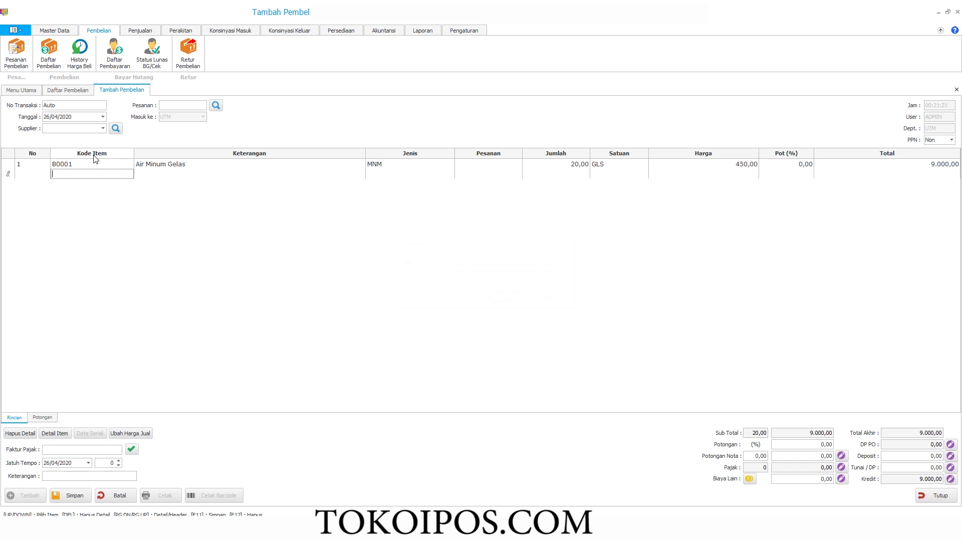
Add item B0002 Pepaya to the purchase with quantity 50
text(a)
key(Return)
key(Return)
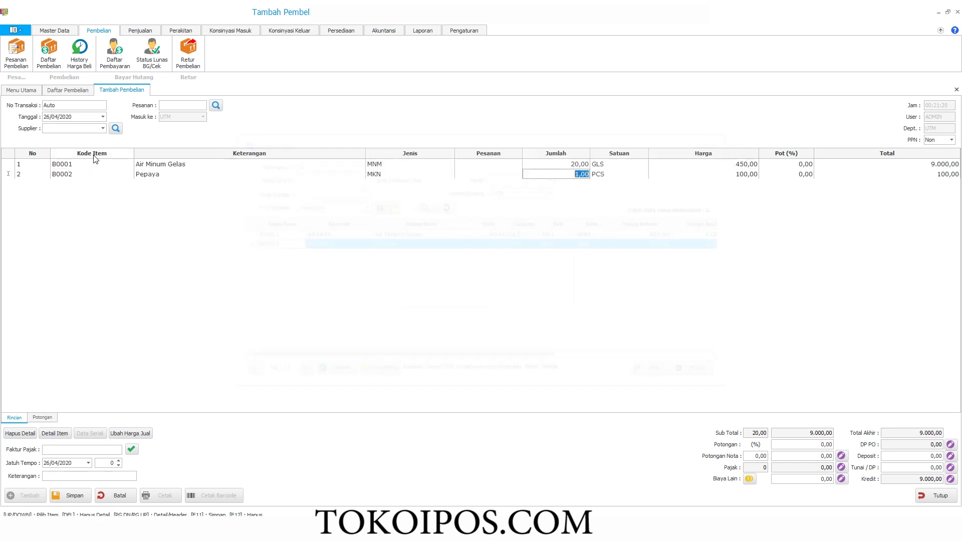
text(50)
key(Return)
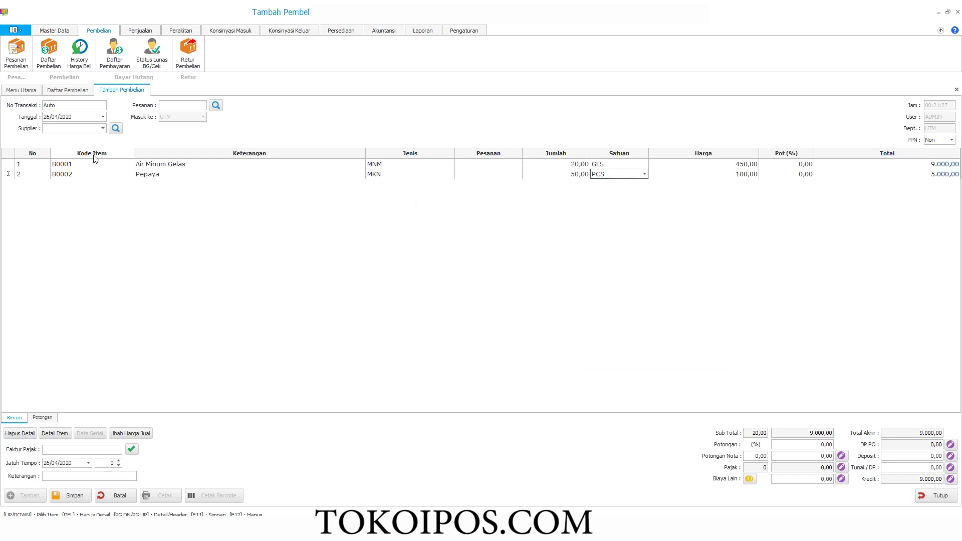
Complete the Pepaya purchase line, keeping the unit PCS and the price of 100
key(Return)
key(Return)
key(Return)
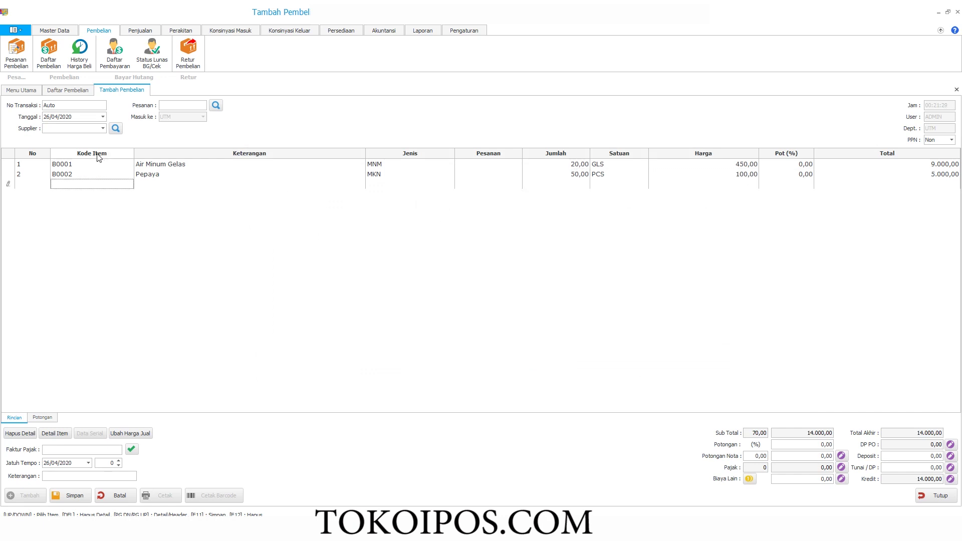
Create a new supplier named indogrosir and choose it as the supplier of the purchase
click(104, 130)
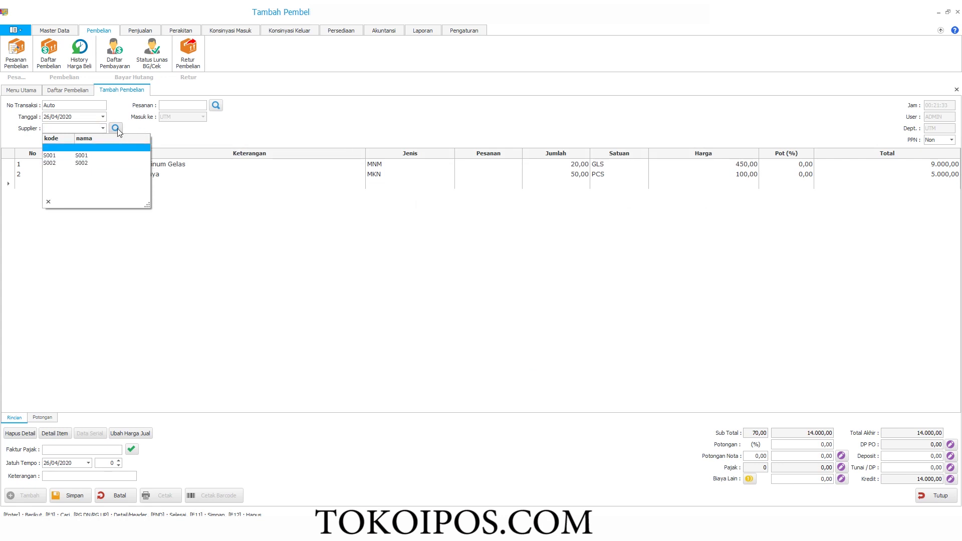
click(116, 129)
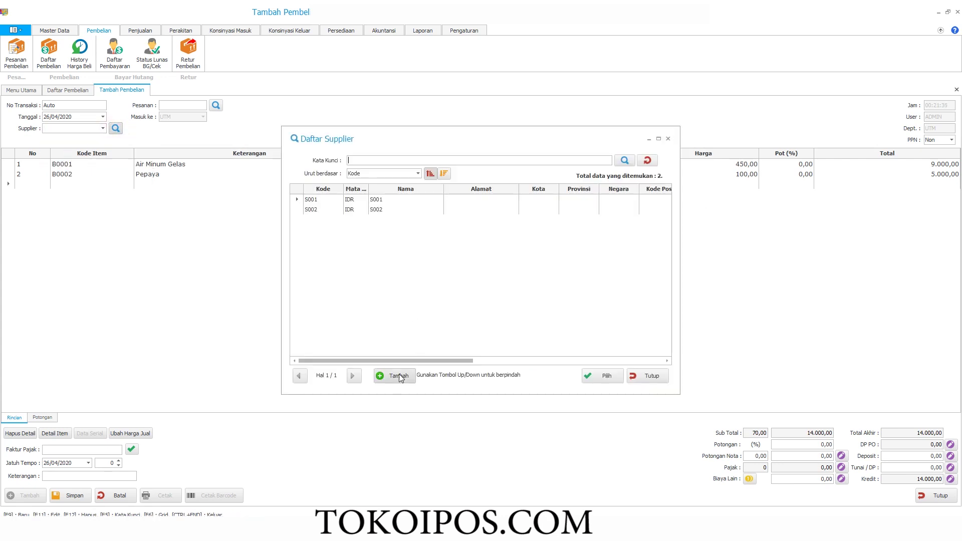
click(361, 187)
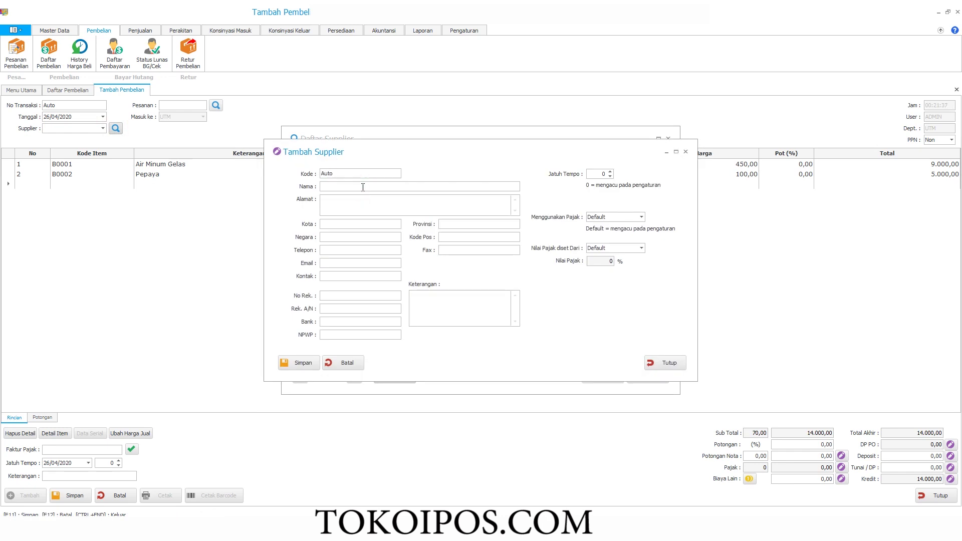
text(indogrosir)
click(295, 362)
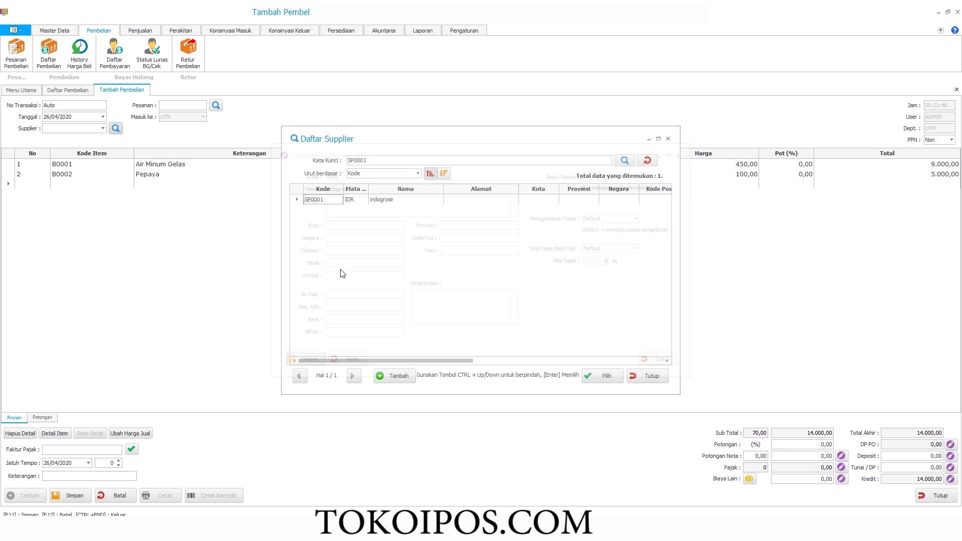
double_click(359, 200)
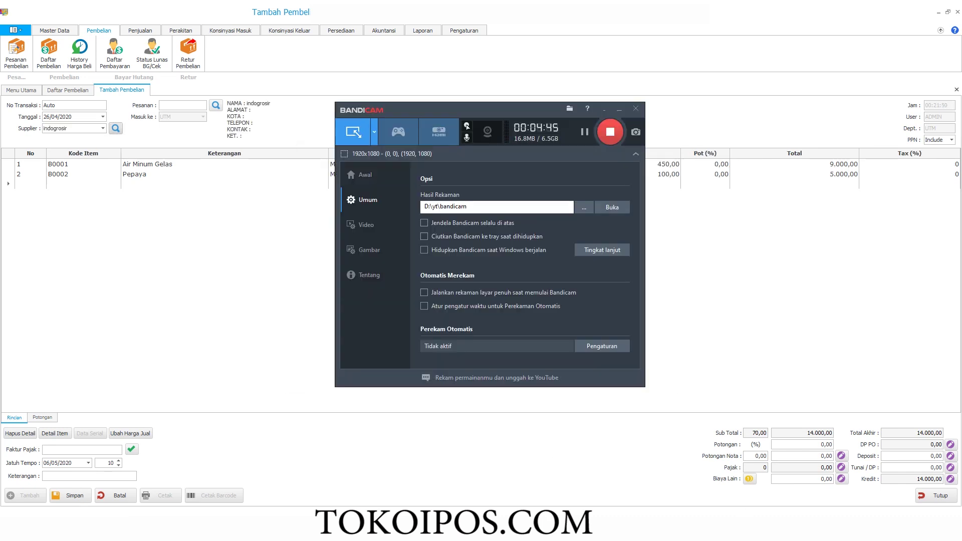
click(606, 109)
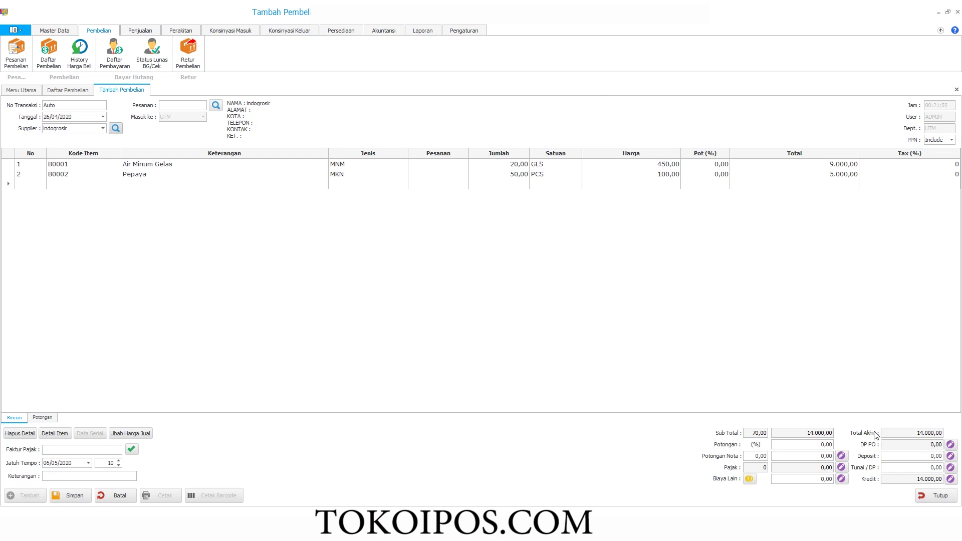
Enter 14000 as the purchase's cash payment and clear it again
click(900, 470)
text(14000)
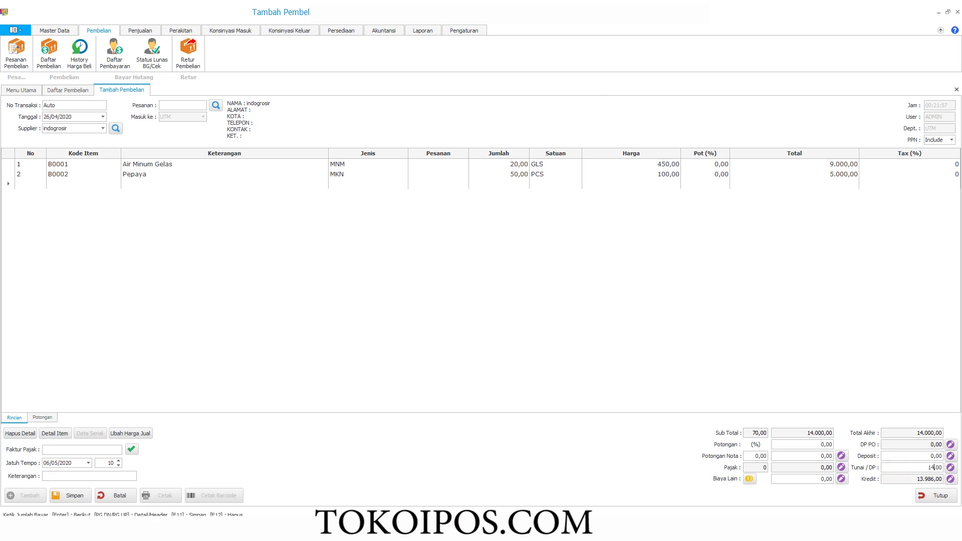
key(BackSpace)
key(BackSpace)
key(BackSpace)
key(BackSpace)
key(BackSpace)
Set the purchase's due period (Jatuh Tempo) to 20 days, leaving the item and invoice discounts at zero
double_click(110, 463)
text(20)
click(711, 164)
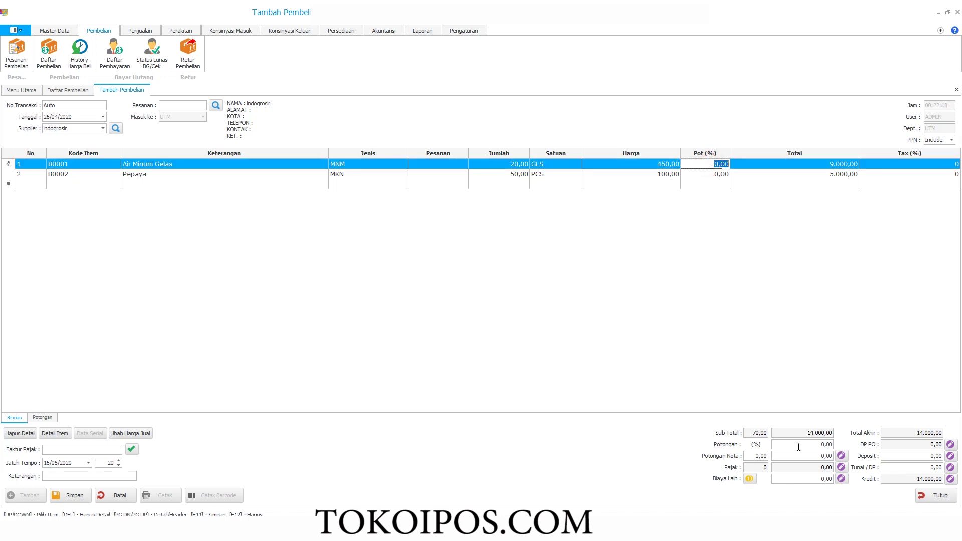
click(757, 456)
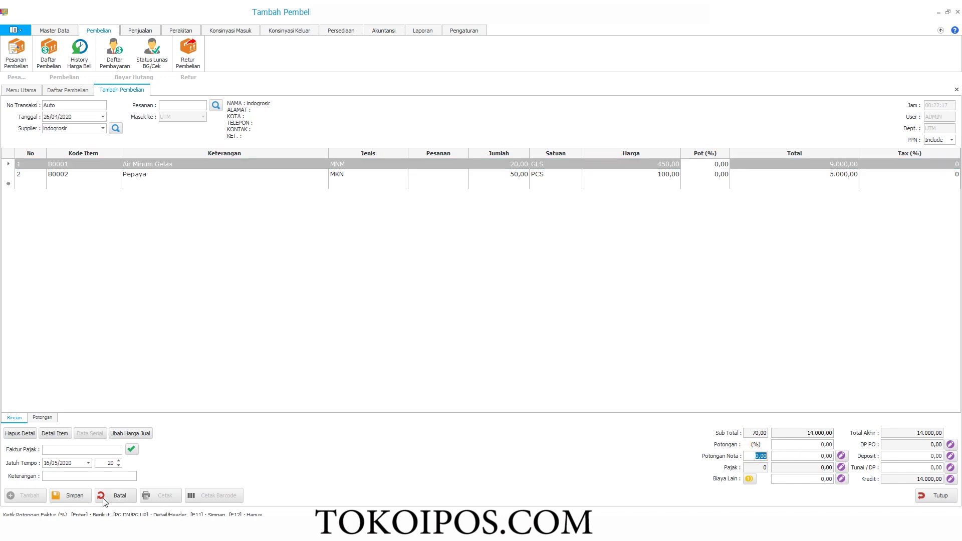
Save the purchase transaction and close both the purchase form and the purchase list
click(75, 496)
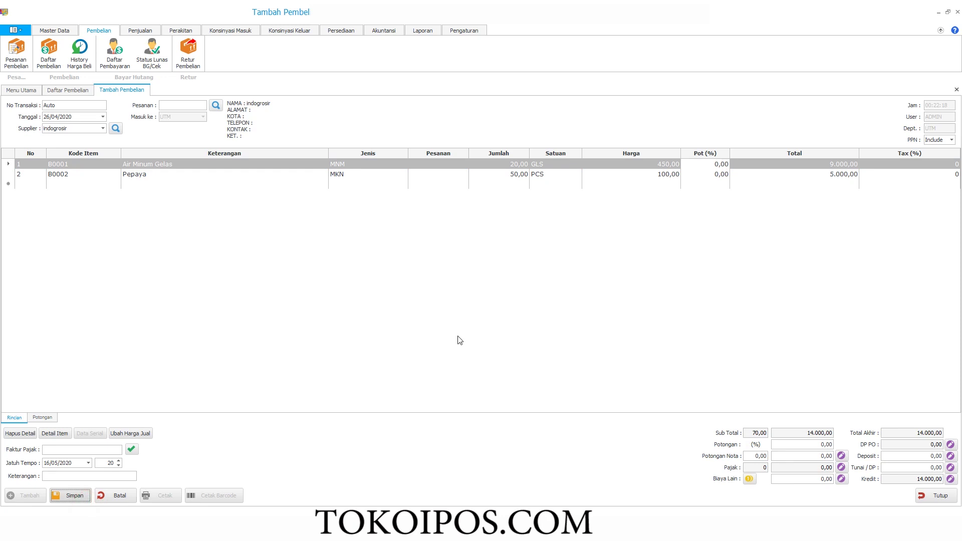
click(536, 301)
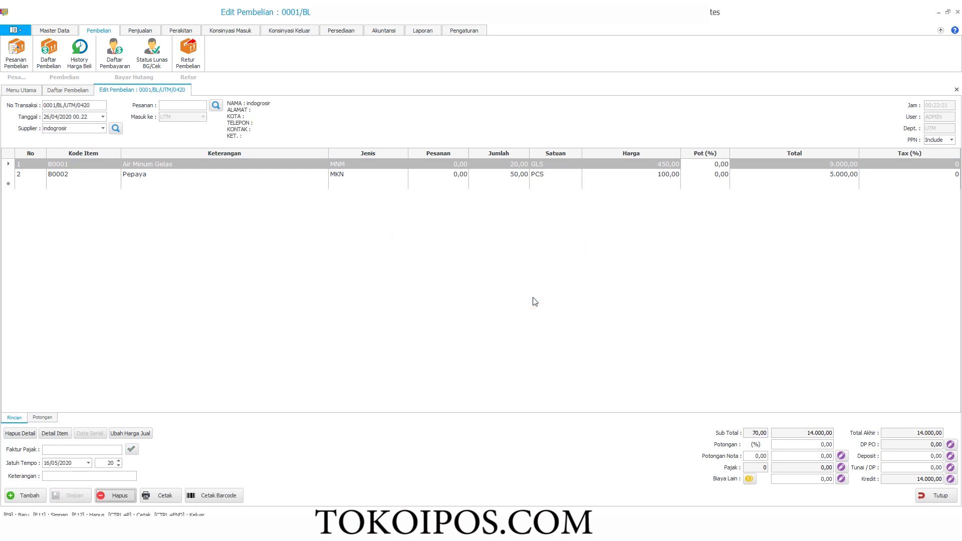
click(948, 496)
click(947, 497)
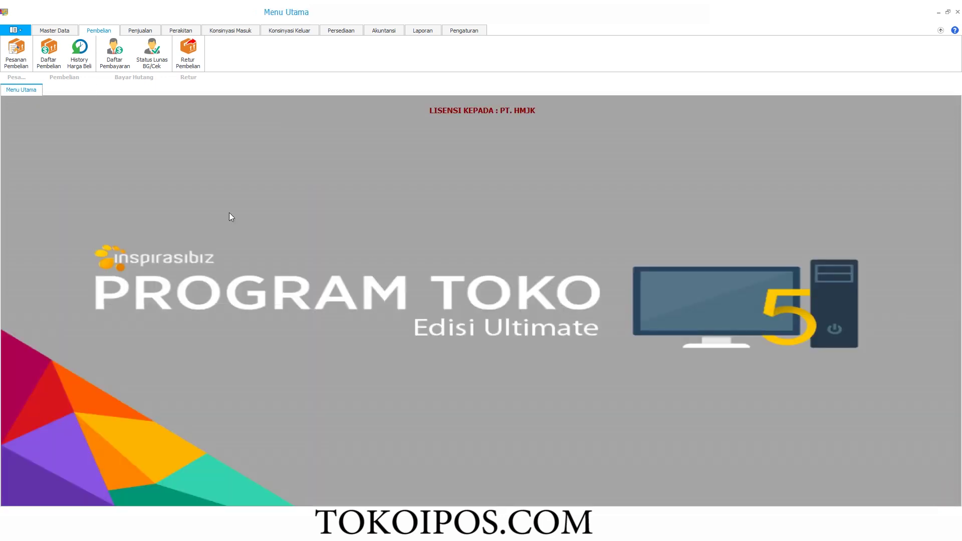
Check the stock quantities of Air Minum Gelas and Pepaya in the item list
click(54, 30)
click(50, 50)
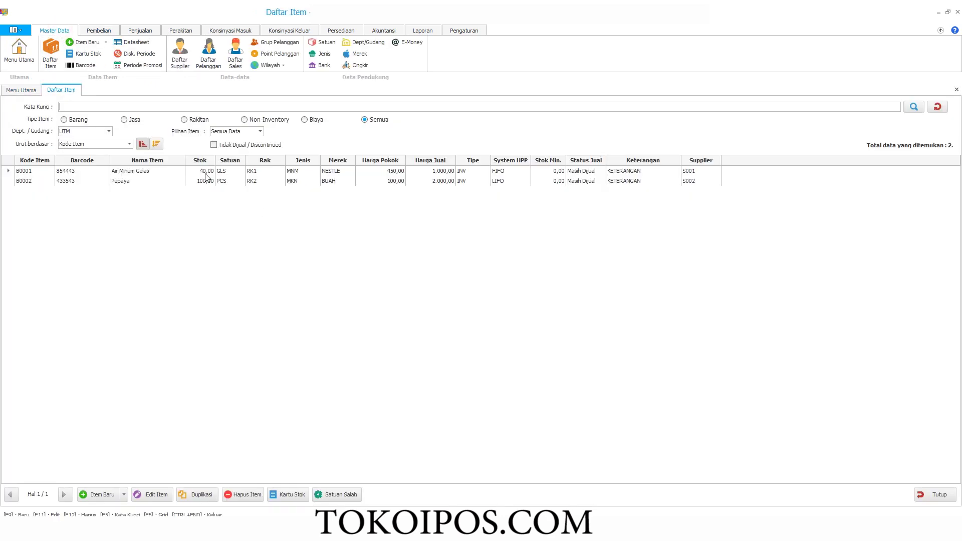
click(206, 173)
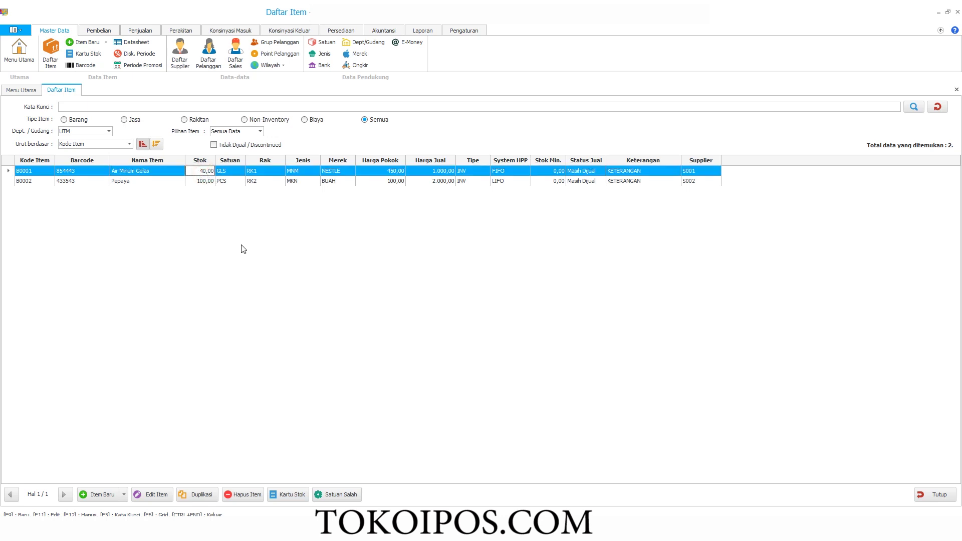
click(204, 182)
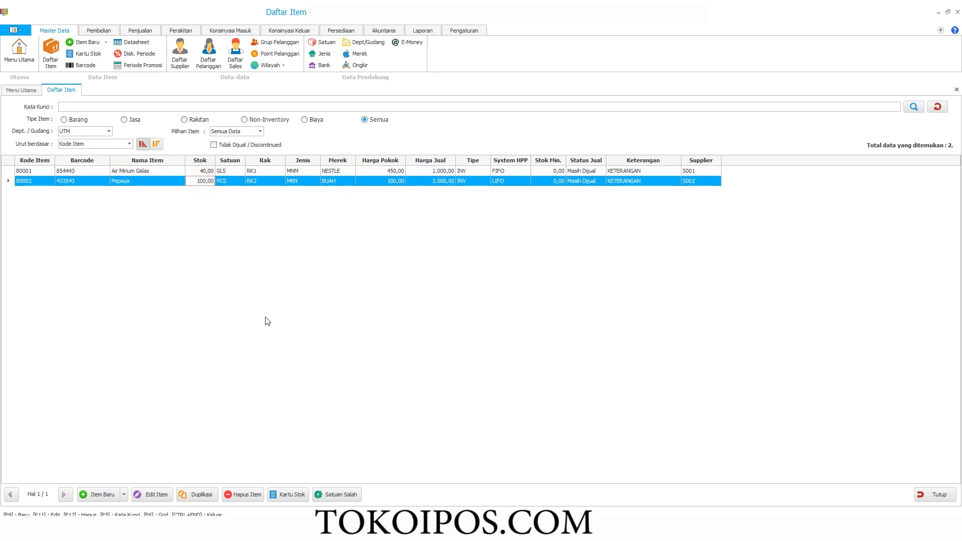
click(205, 173)
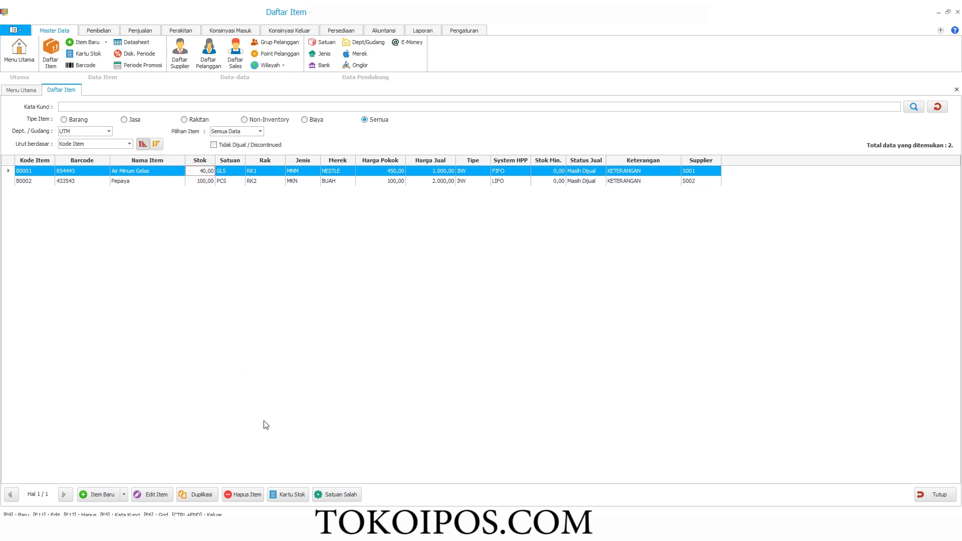
Examine the opening balance and purchase entries on the stock card of Air Minum Gelas, closing the card and item list when done
click(288, 494)
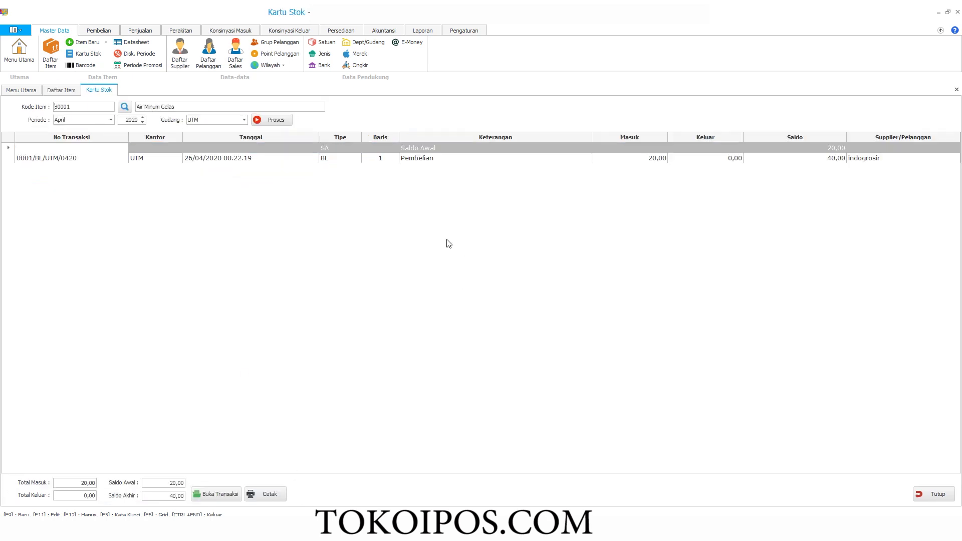
click(811, 149)
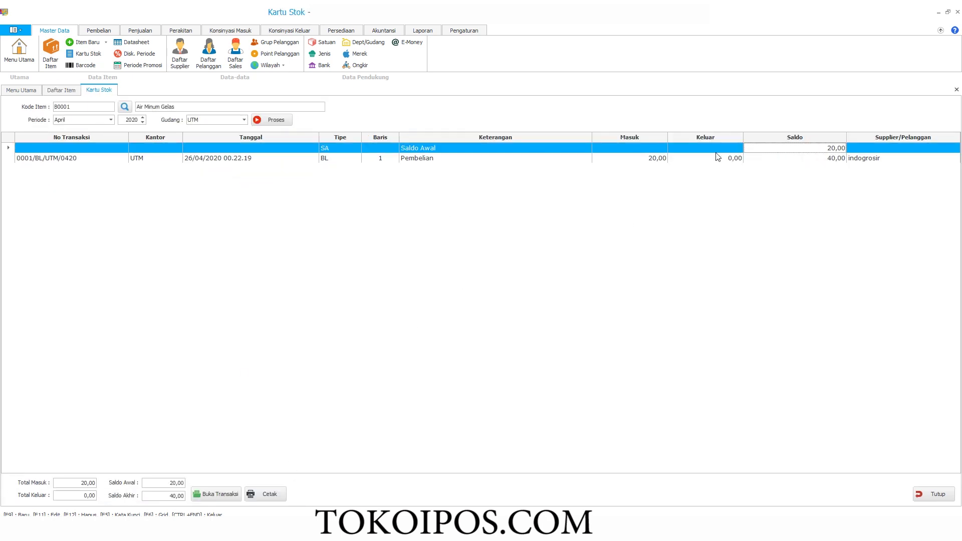
click(646, 160)
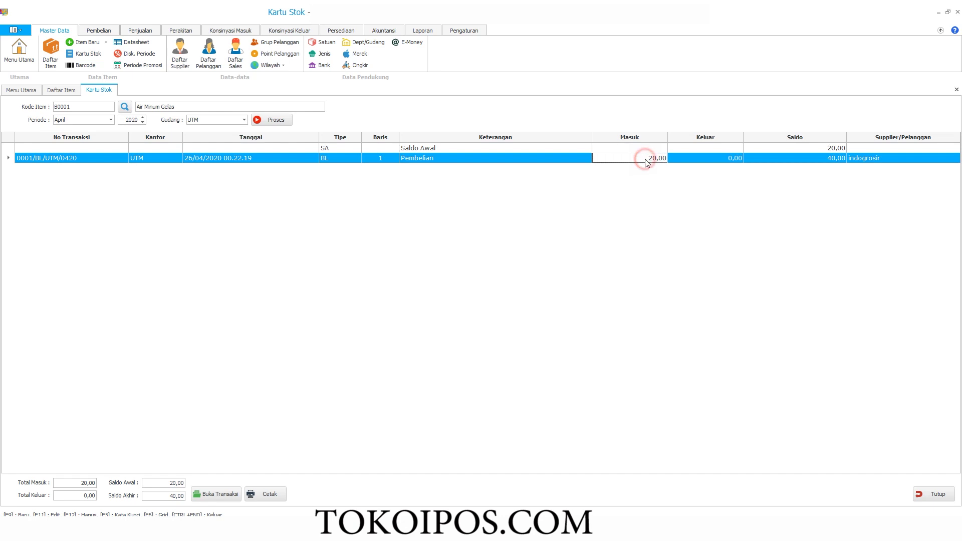
click(494, 159)
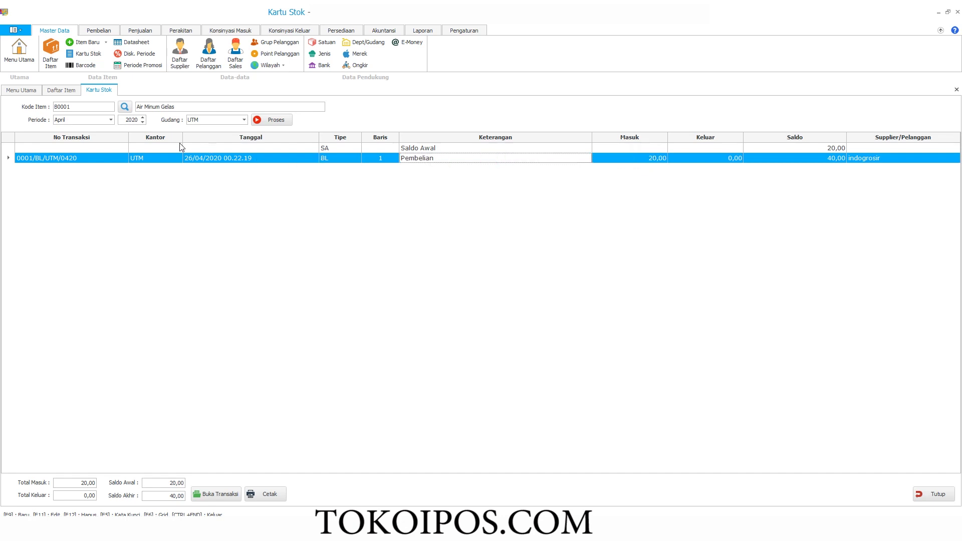
click(857, 159)
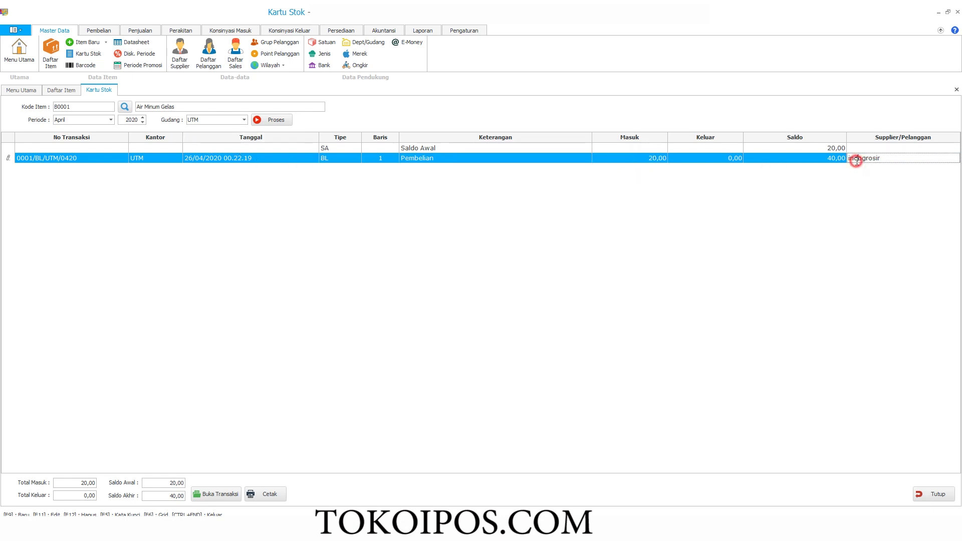
click(831, 159)
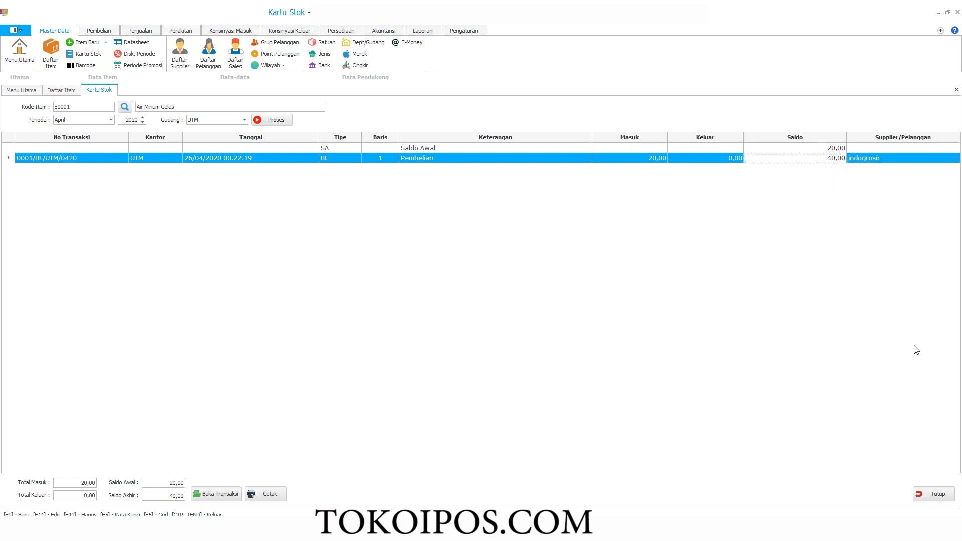
click(931, 492)
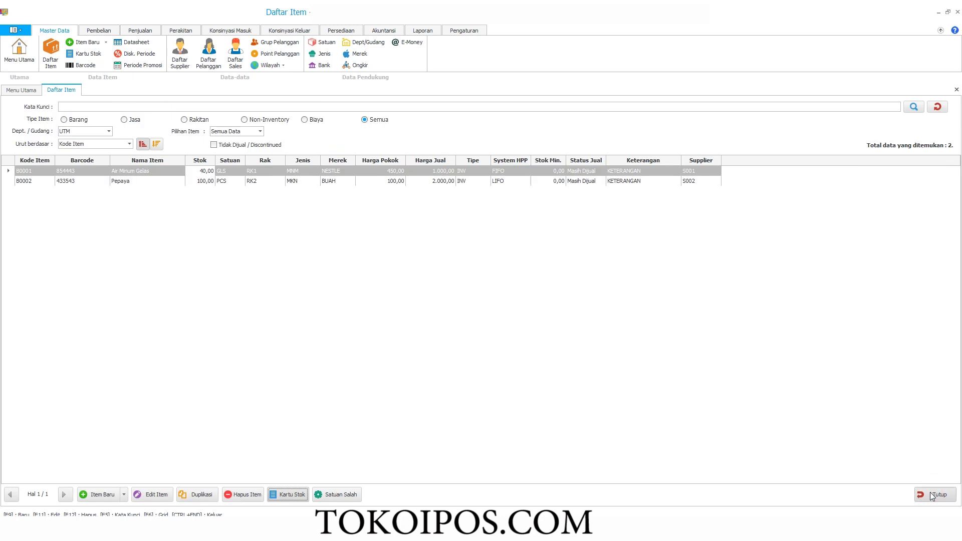
click(931, 493)
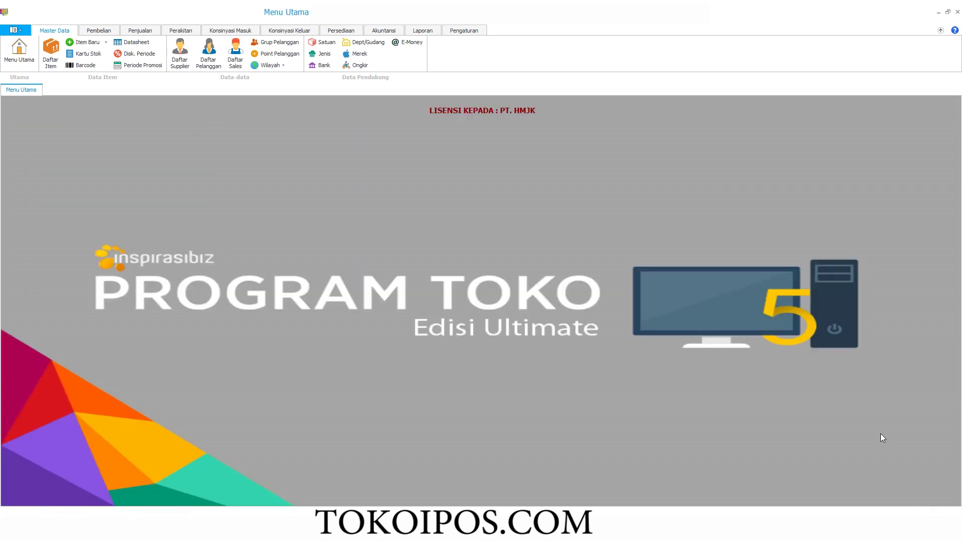
Start a new incoming item transaction (Item Masuk) in inventory
click(341, 30)
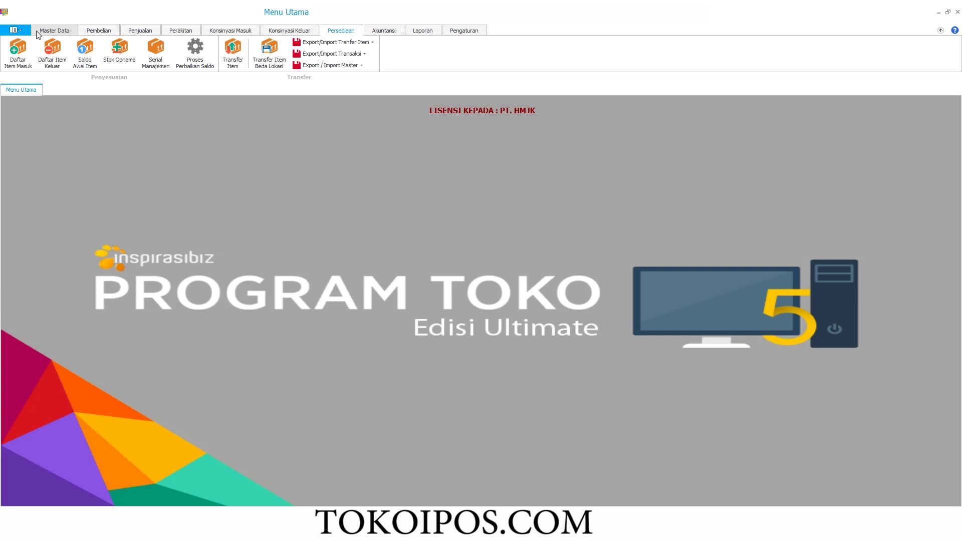
click(18, 52)
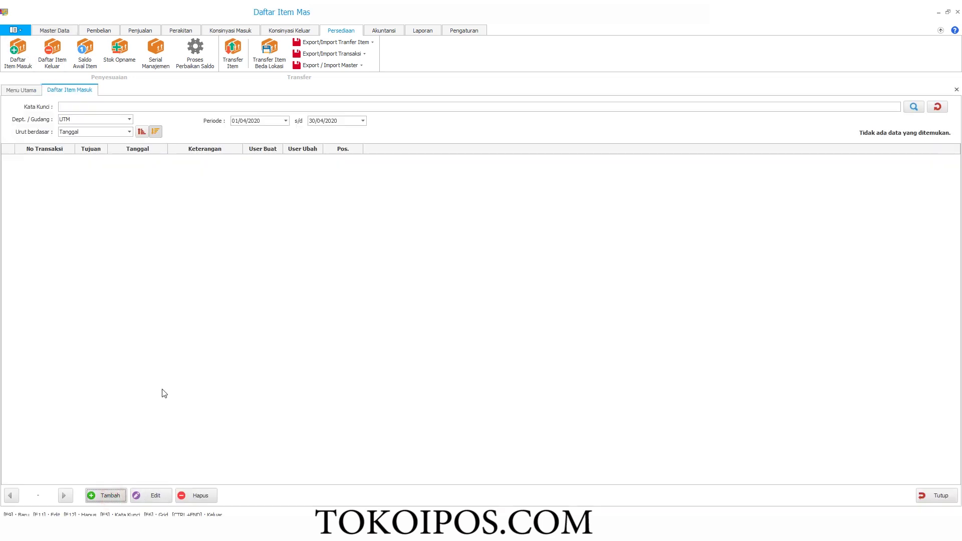
key(F9)
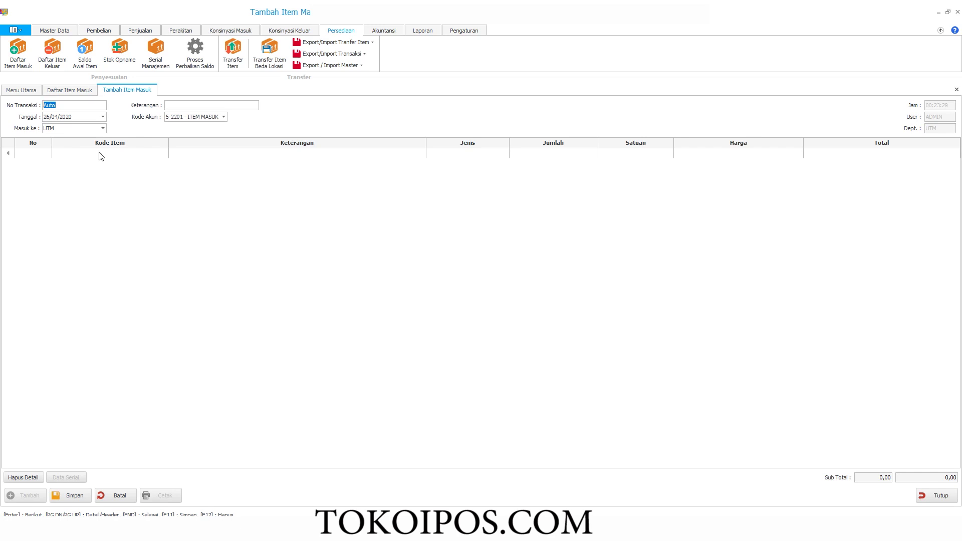
Add item B0001 Air Minum Gelas to the incoming item transaction with quantity 5, keeping its unit and price
click(100, 155)
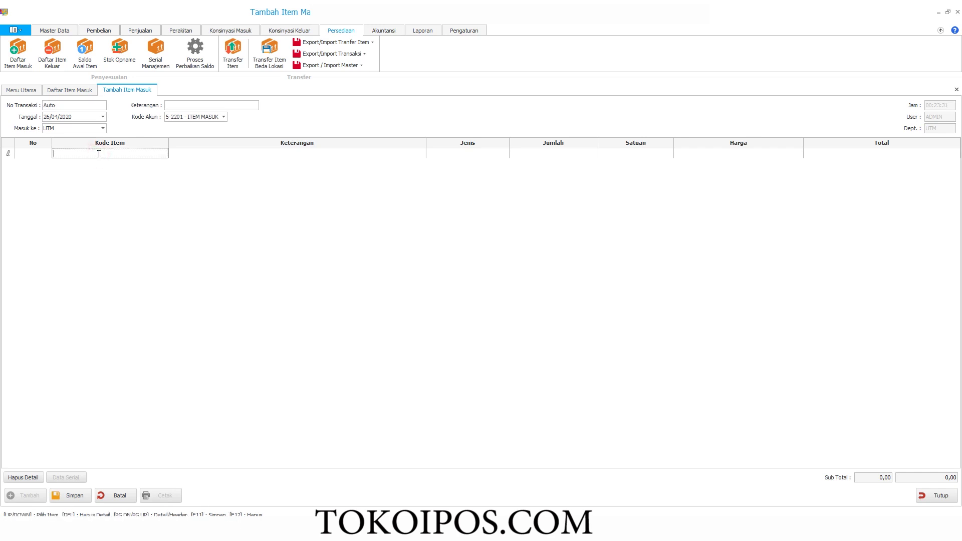
text(a)
key(Return)
key(Down)
key(Return)
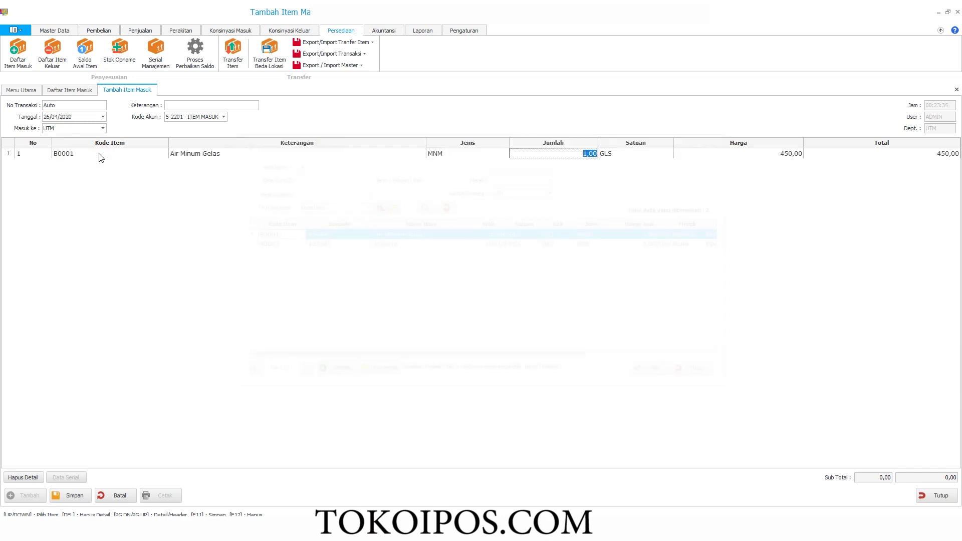
text(5)
key(Return)
key(Return)
key(Return)
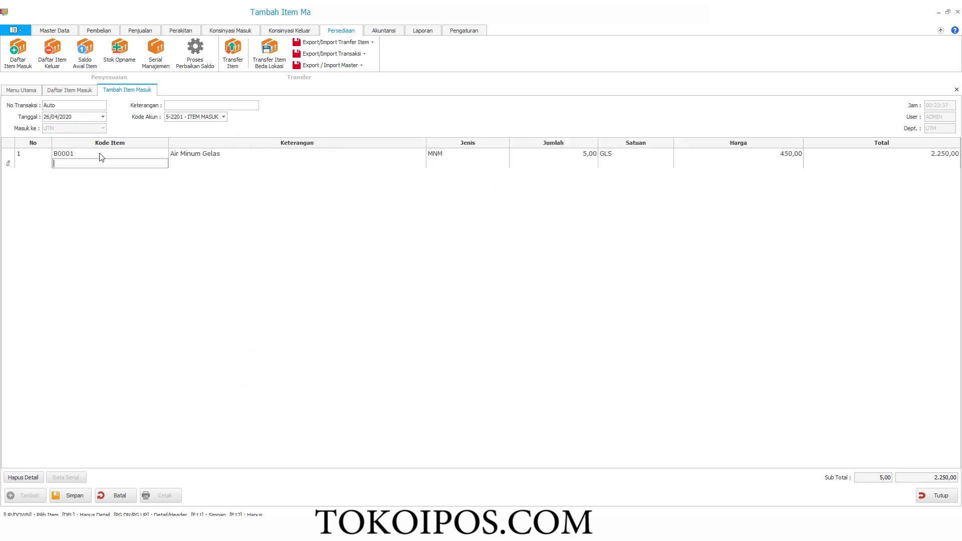
Enter "bonus dari suplier" as the incoming item transaction's description and save the transaction
click(196, 107)
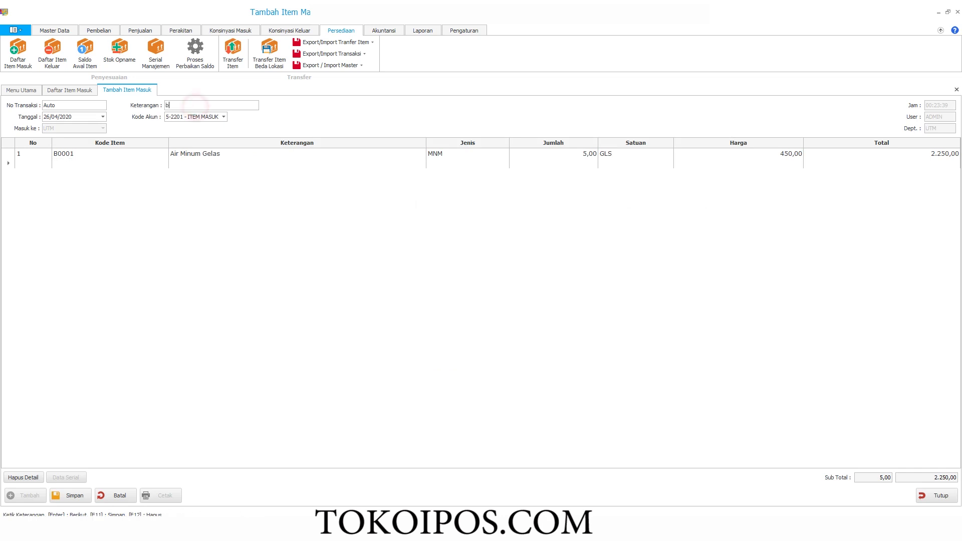
text(bonus dari suplier)
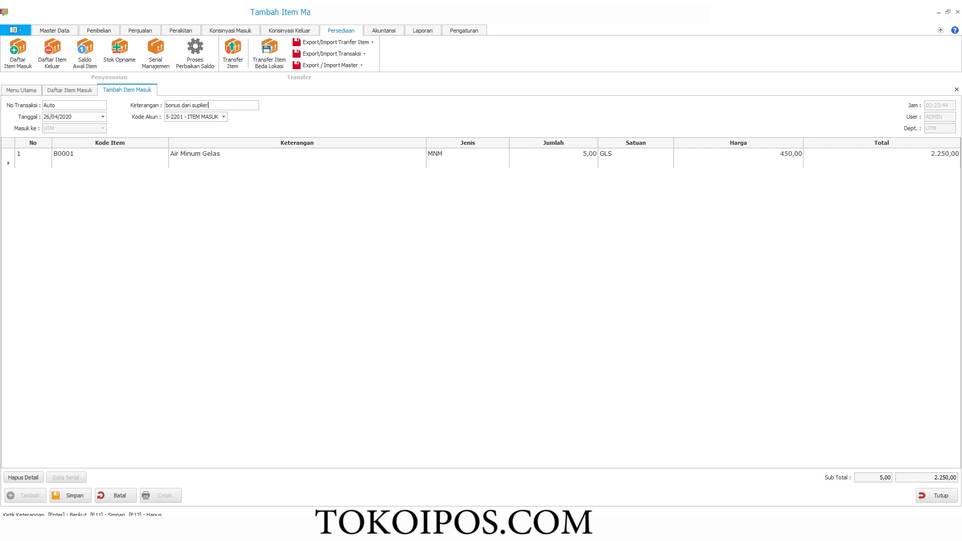
click(75, 495)
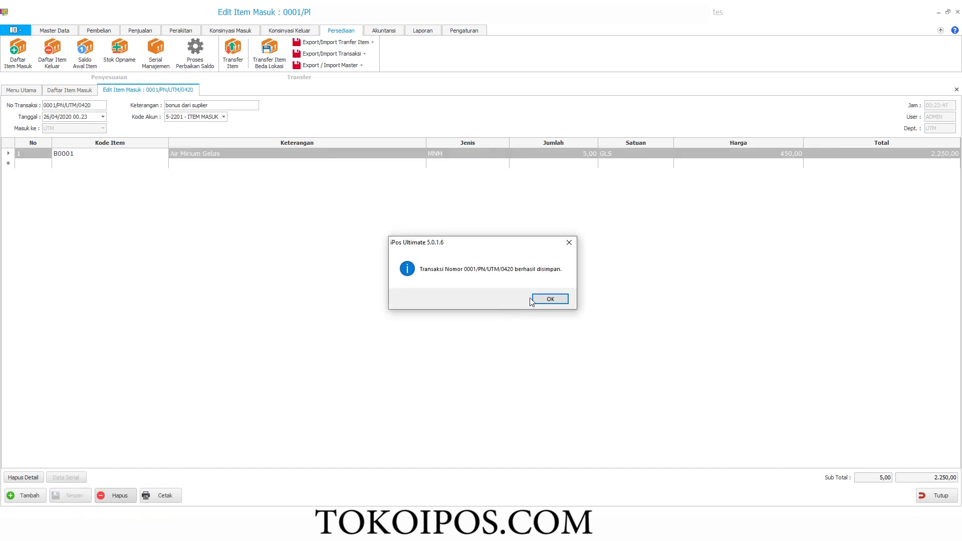
click(533, 300)
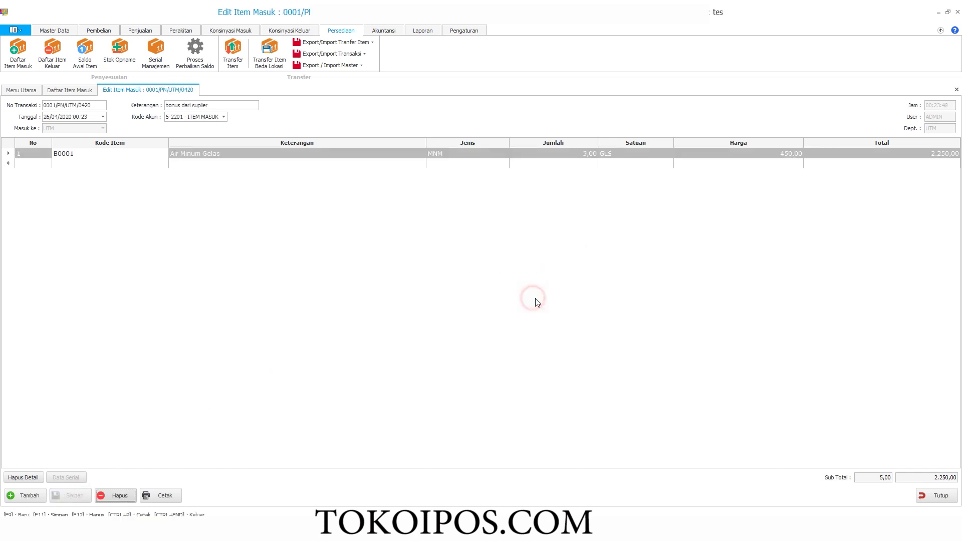
Close the incoming item transaction and its list, and open a stock opname form in inventory
click(941, 496)
click(940, 496)
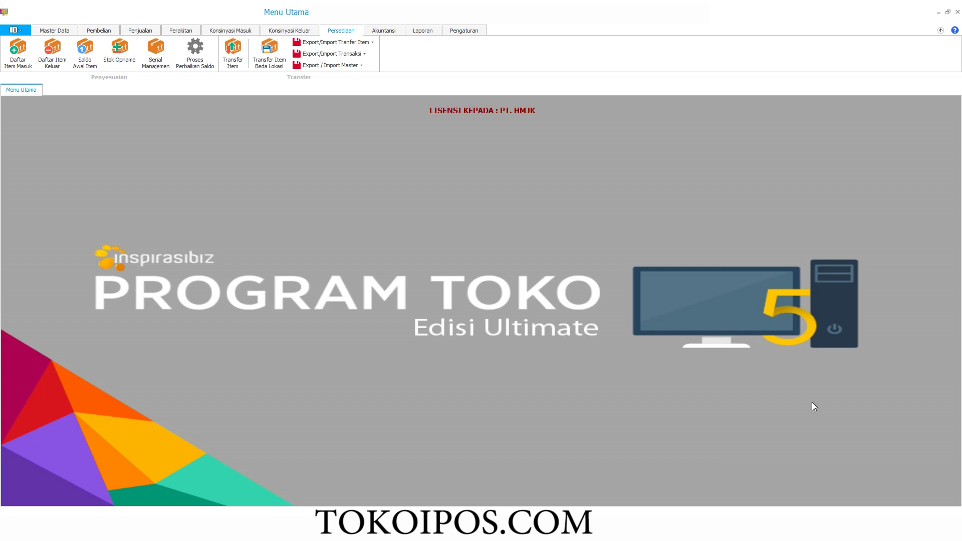
click(119, 53)
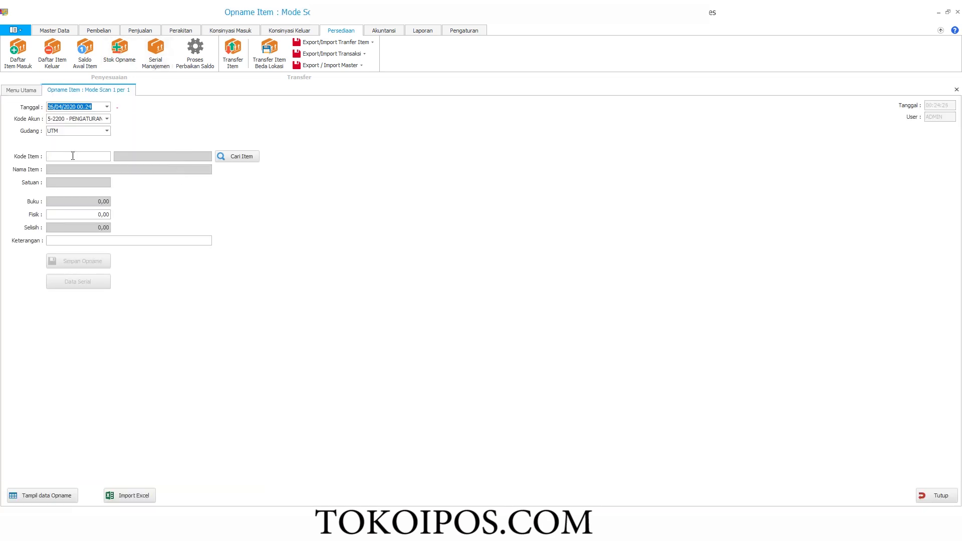
Look up items with "a" in the opname form and select B0001 Air Minum Gelas
click(73, 156)
text(a)
key(Return)
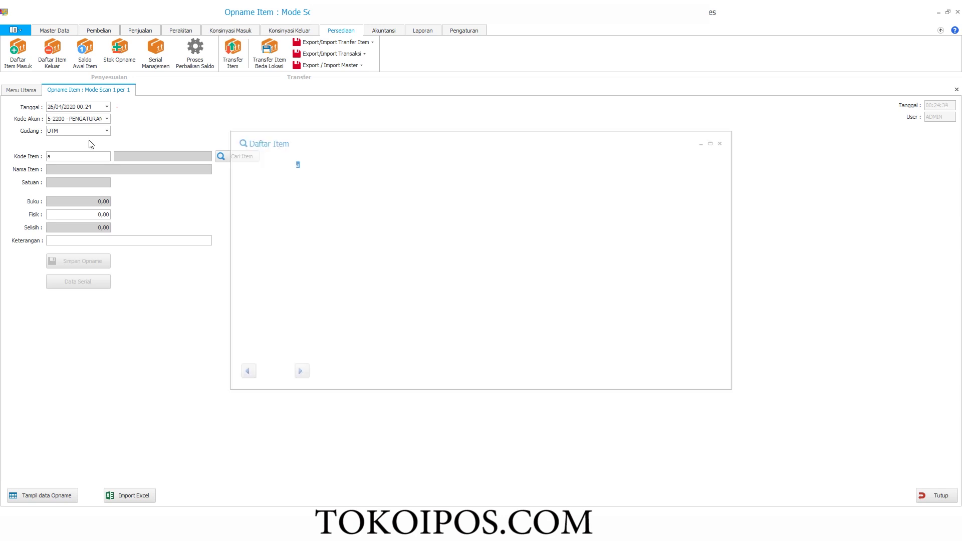
key(Return)
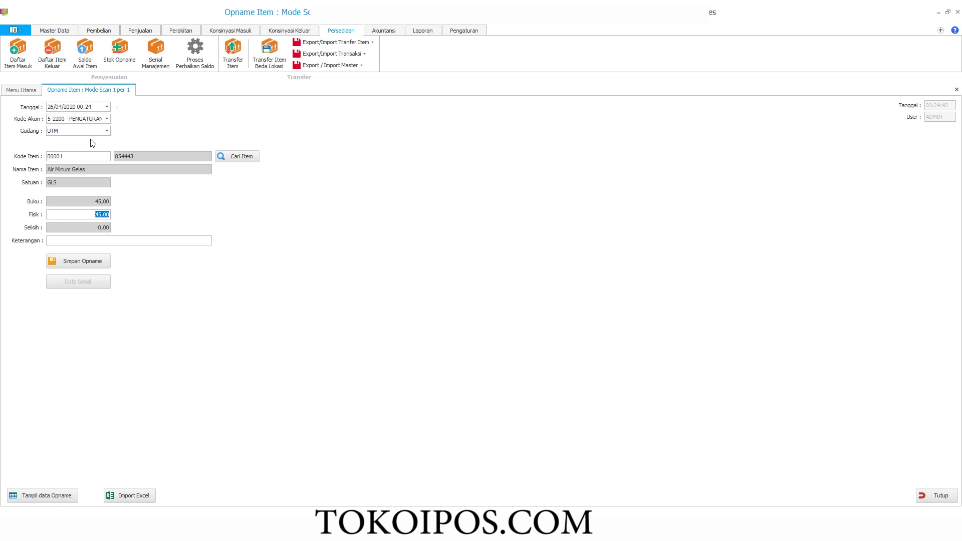
Save the opname with a physical stock of 43 and the description "hilang", closing the form when done
text(43)
text(kerugi)
key(BackSpace)
key(BackSpace)
key(BackSpace)
key(BackSpace)
key(BackSpace)
key(BackSpace)
text(hilan)
key(Return)
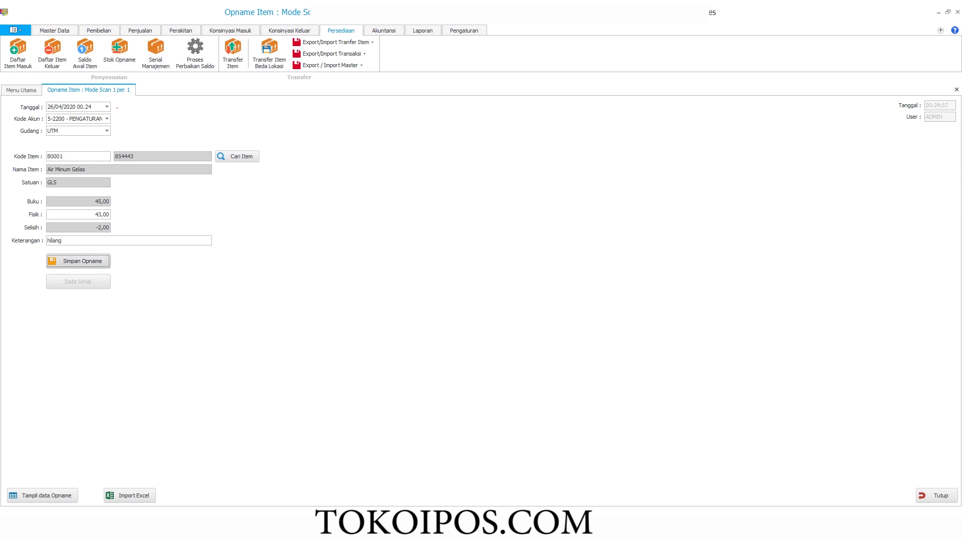
key(Return)
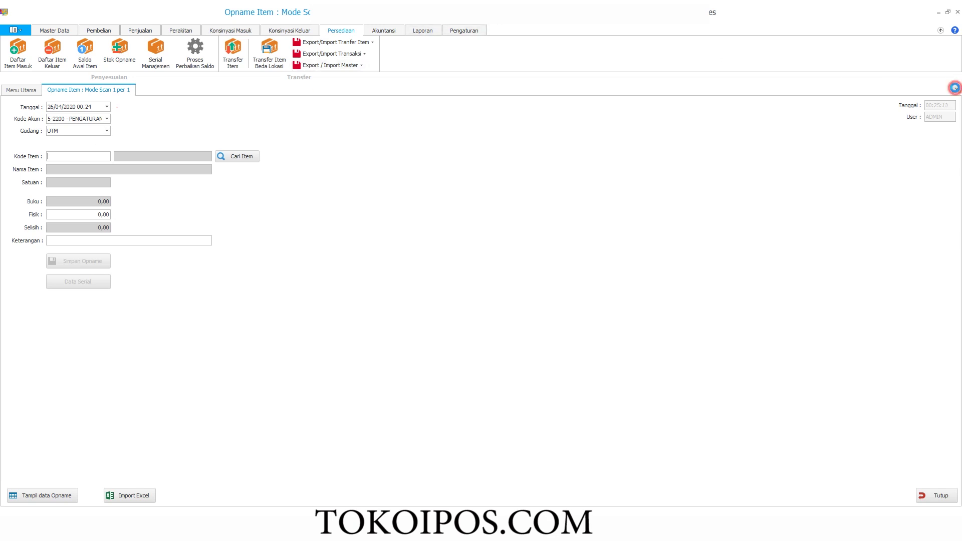
click(955, 90)
click(520, 301)
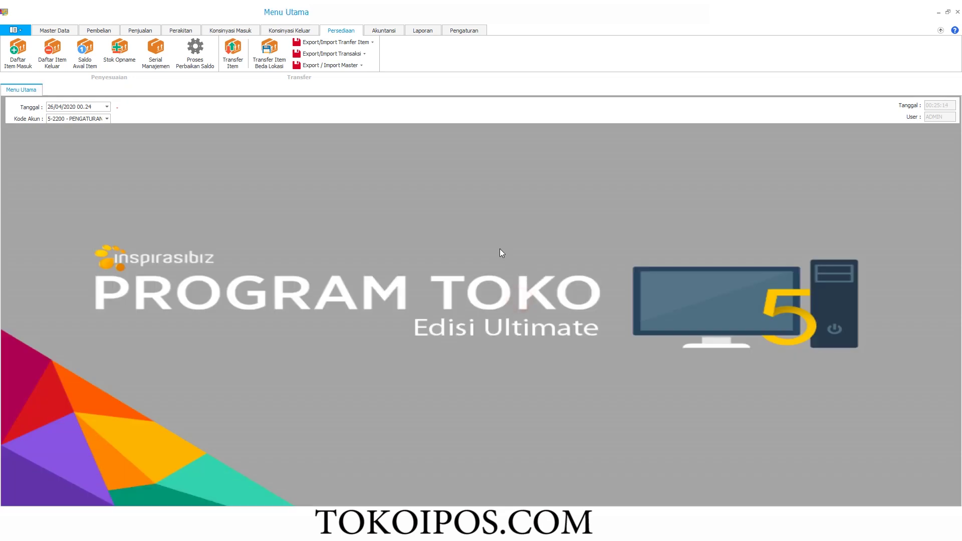
Examine the stock card of B0001 Air Minum Gelas from the item list for the incoming item and opname entries
click(56, 29)
click(52, 50)
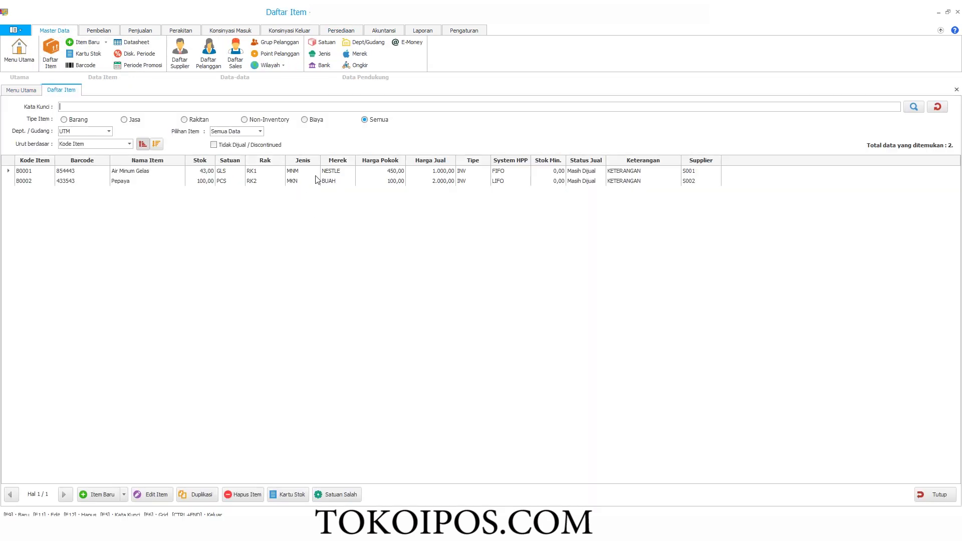
click(301, 172)
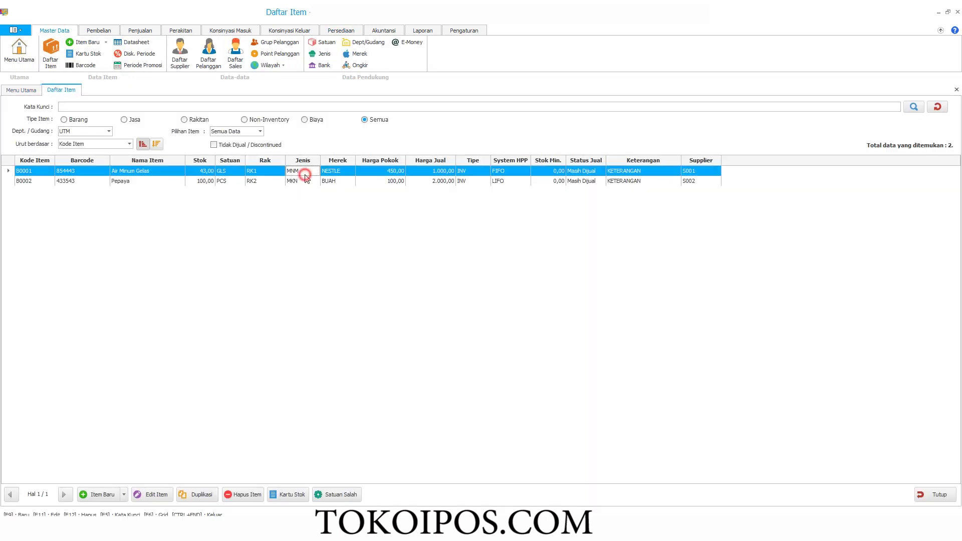
click(299, 494)
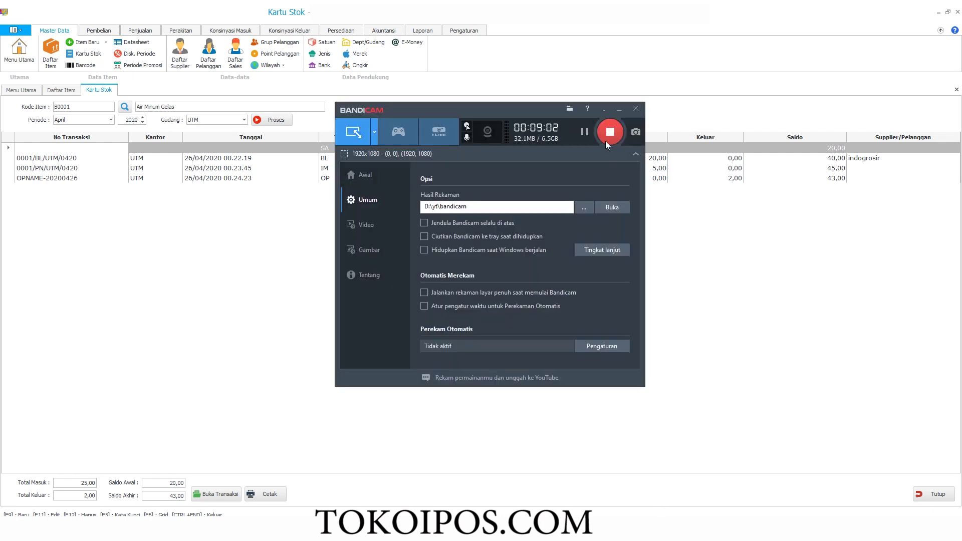
click(609, 131)
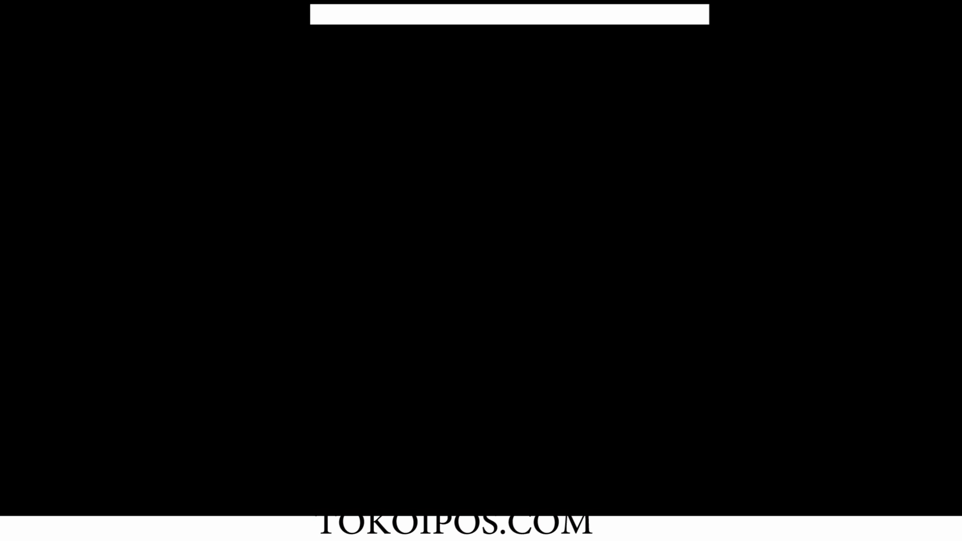